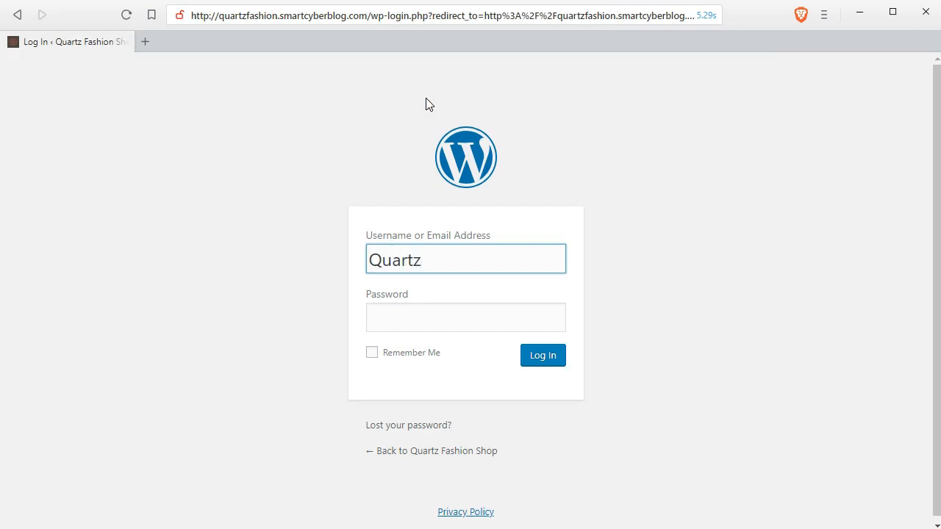
Step: Log in to the WordPress admin as QuartzFashion by entering the username and the account password
{"action": "type", "text": "hion"}
{"action": "key", "text": "Tab"}
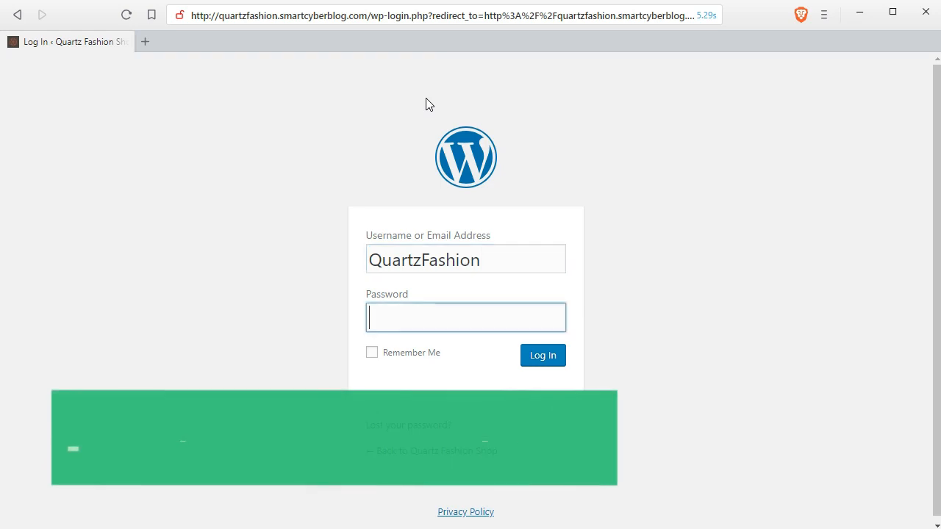
{"action": "type", "text": "••••"}
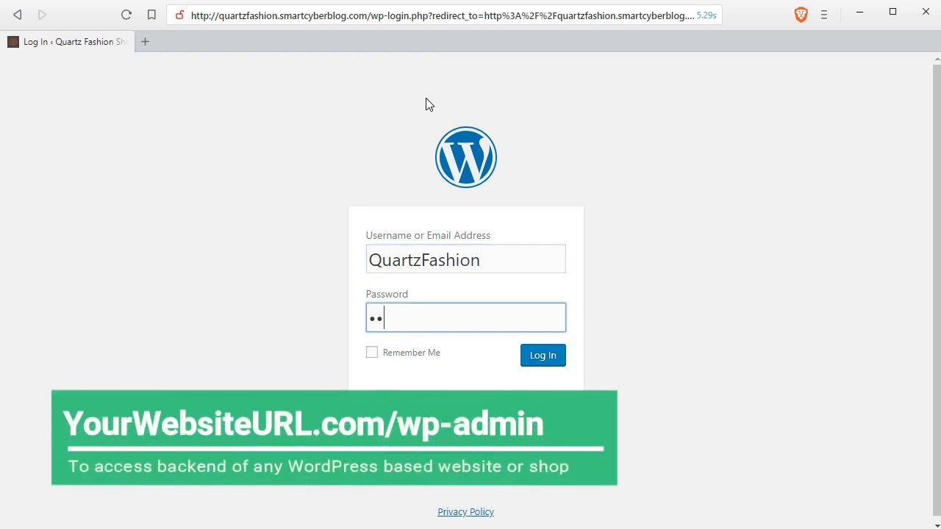
{"action": "type", "text": "••••"}
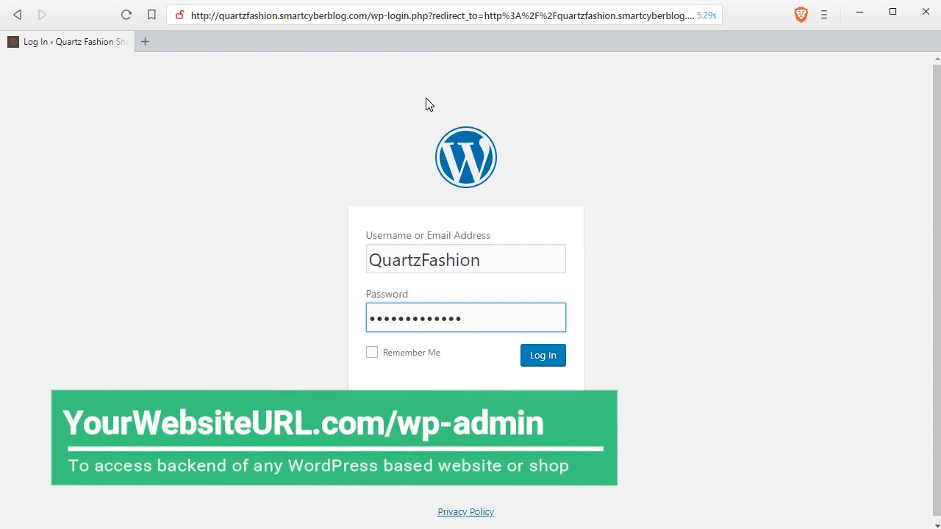
{"action": "key", "text": "Return"}
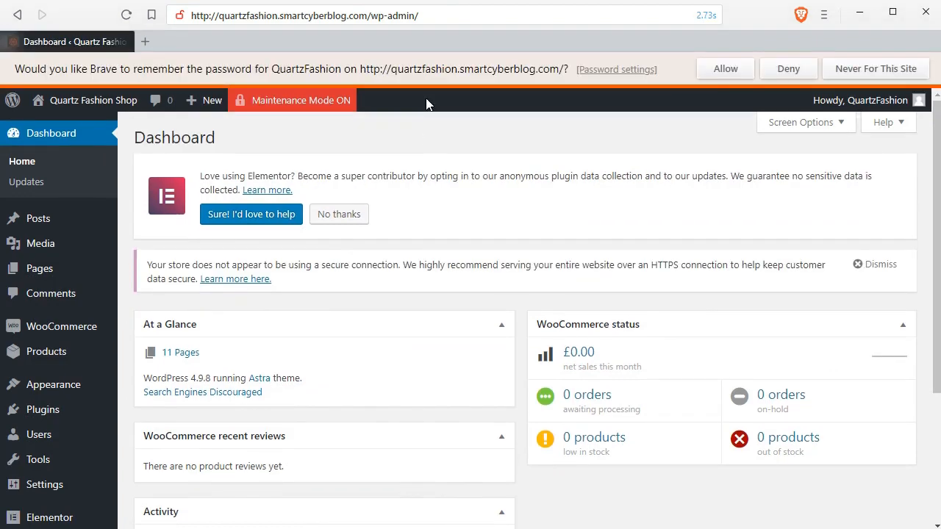
Step: Decline Elementor's data collection request and deny the browser's offer to remember the password
{"action": "left_click", "coordinate": [338, 213]}
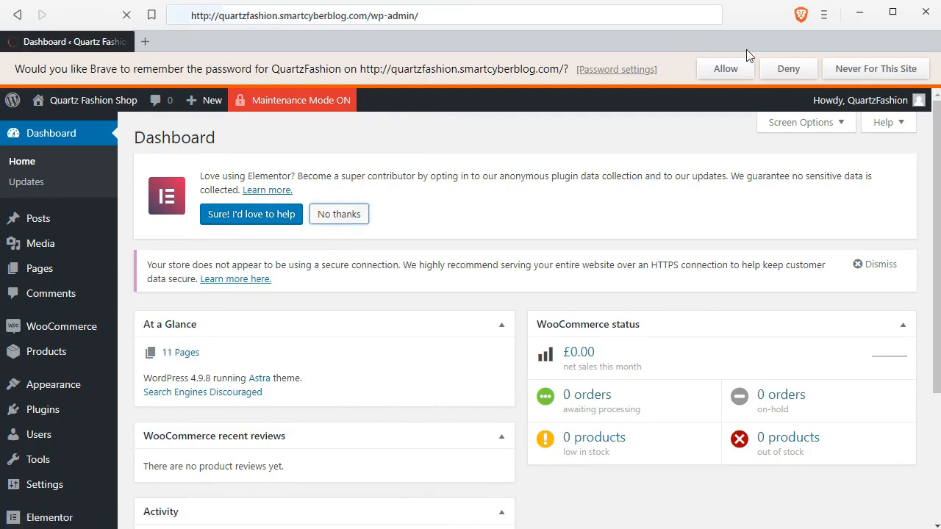
{"action": "left_click", "coordinate": [787, 68]}
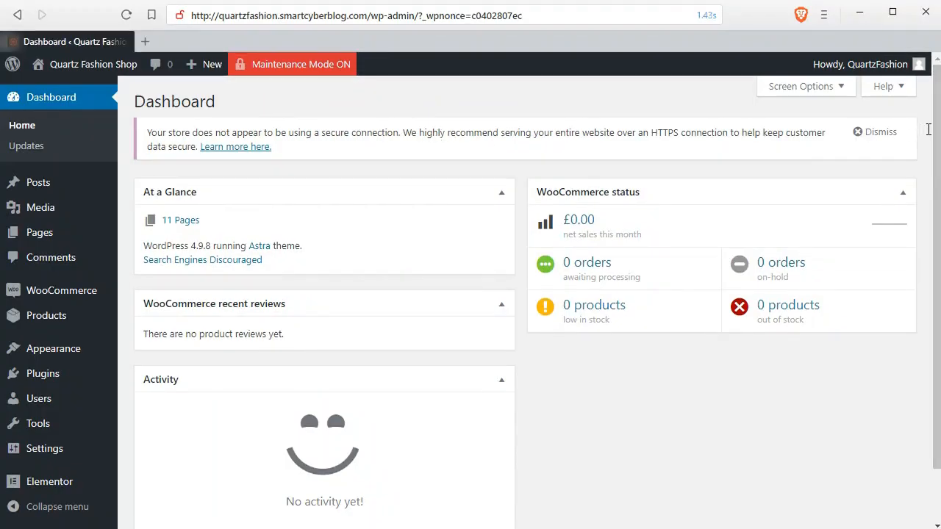
{"action": "scroll", "coordinate": [926, 176], "scroll_direction": "down", "scroll_amount": 2}
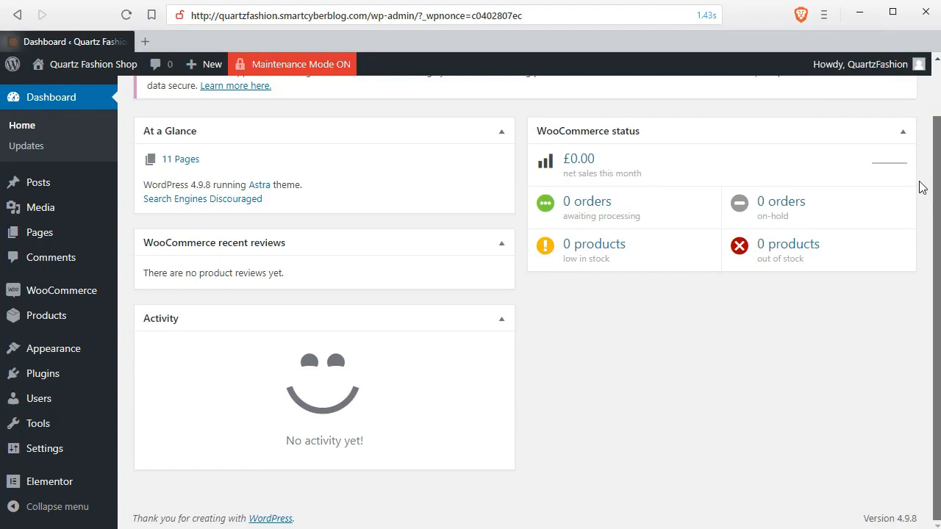
{"action": "scroll", "coordinate": [924, 198], "scroll_direction": "up", "scroll_amount": 2}
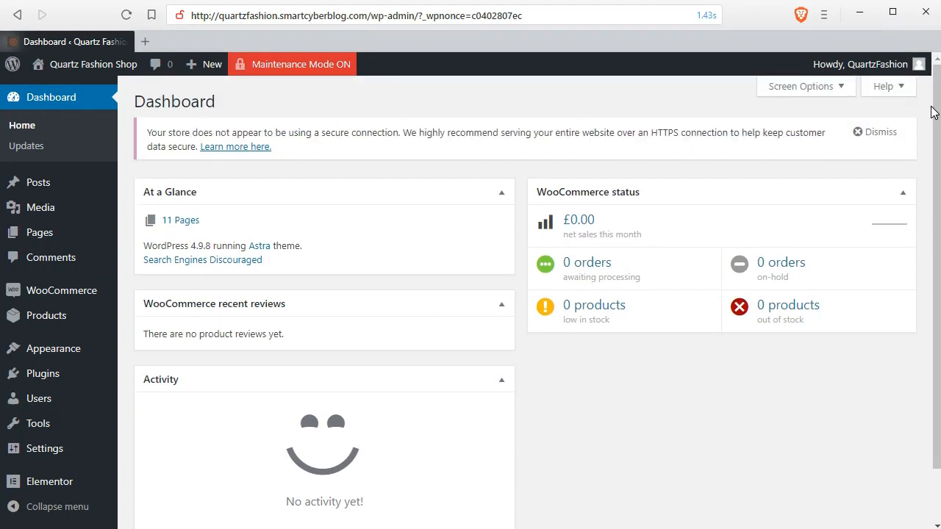
Step: Open the WooCommerce settings
{"action": "mouse_move", "coordinate": [77, 288]}
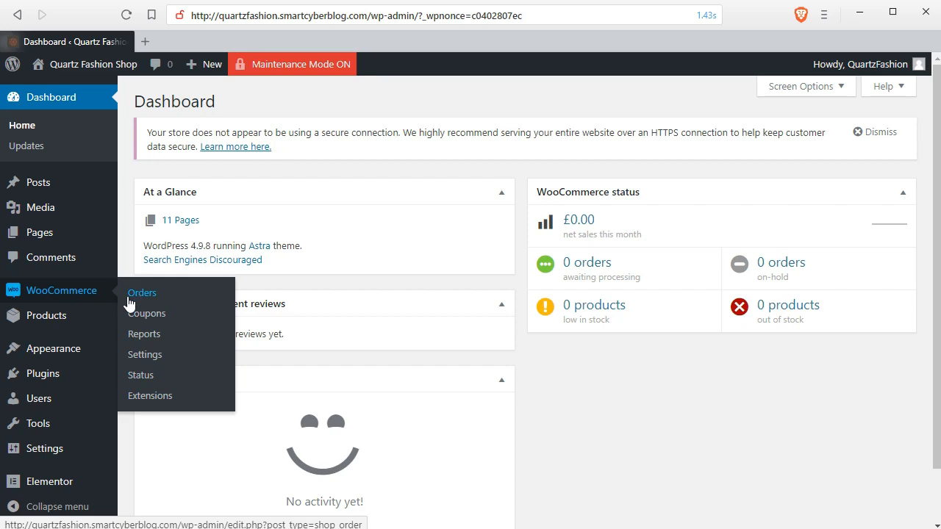
{"action": "mouse_move", "coordinate": [26, 316]}
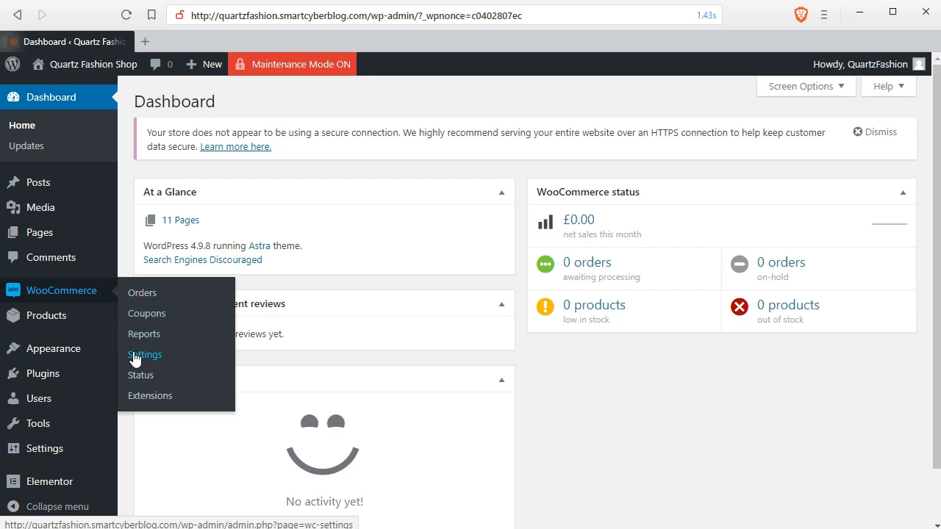
{"action": "left_click", "coordinate": [135, 357]}
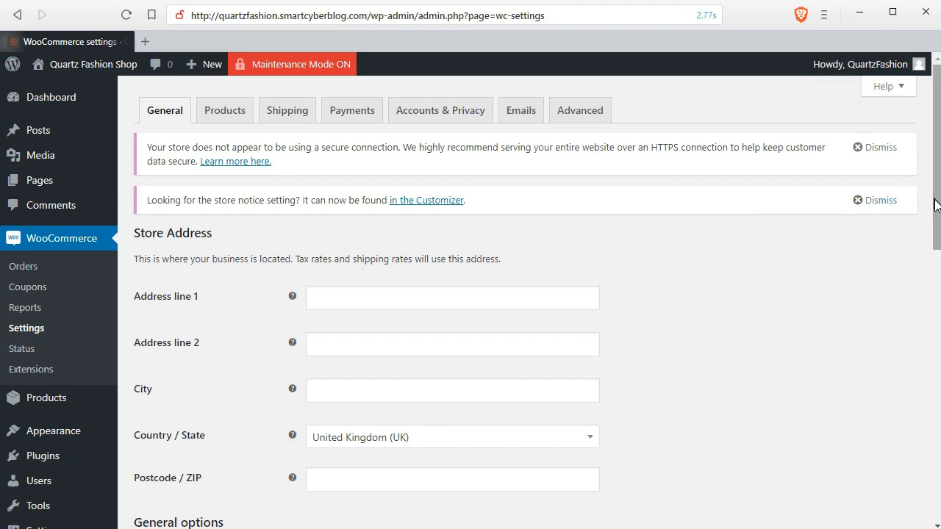
Step: Fill in the store's street address in the first address line and enter New York as the city
{"action": "left_click_drag", "start_coordinate": [936, 204], "coordinate": [938, 271]}
{"action": "left_click", "coordinate": [343, 147]}
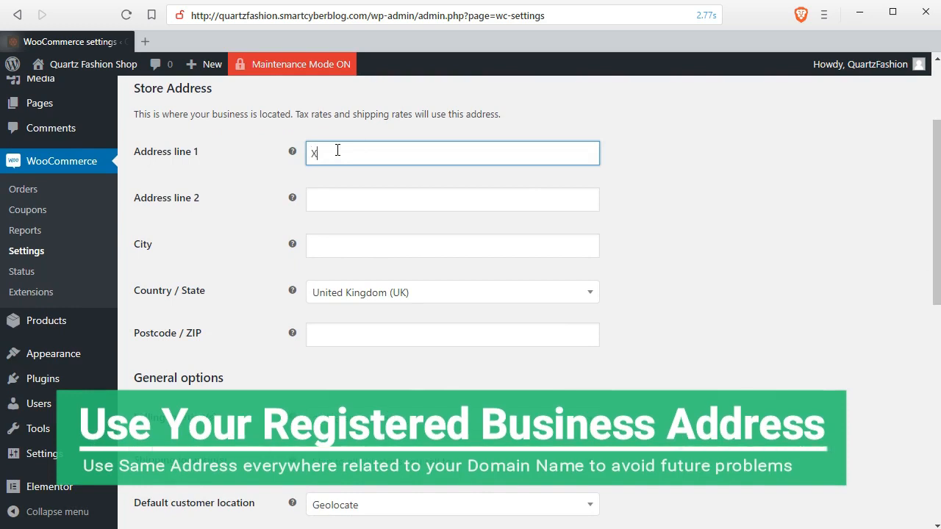
{"action": "type", "text": "XYZ Street"}
{"action": "key", "text": "Tab"}
{"action": "key", "text": "Tab"}
{"action": "type", "text": "New York"}
{"action": "key", "text": "Tab"}
Step: Set the store's country and state to United States (US) — New York and enter its postcode
{"action": "left_click", "coordinate": [378, 298]}
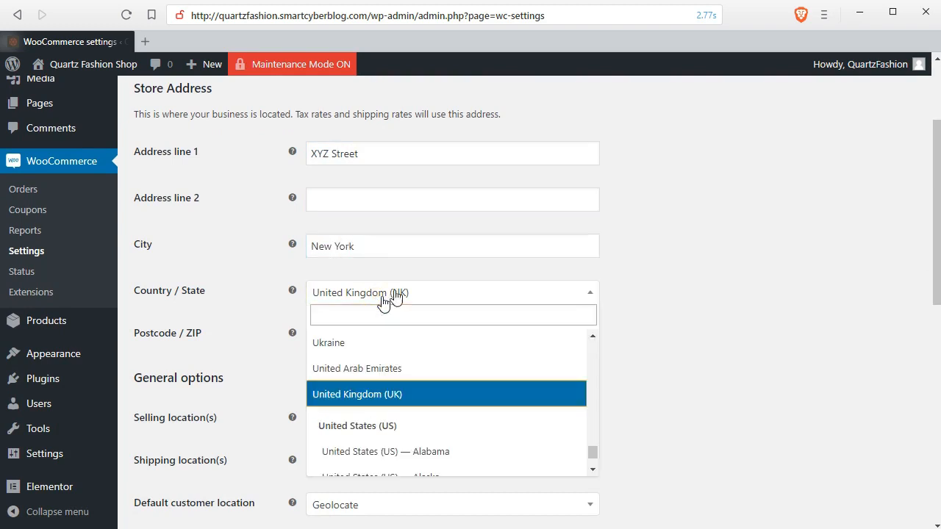
{"action": "left_click", "coordinate": [591, 470]}
{"action": "scroll", "coordinate": [591, 469], "scroll_direction": "down", "scroll_amount": 8}
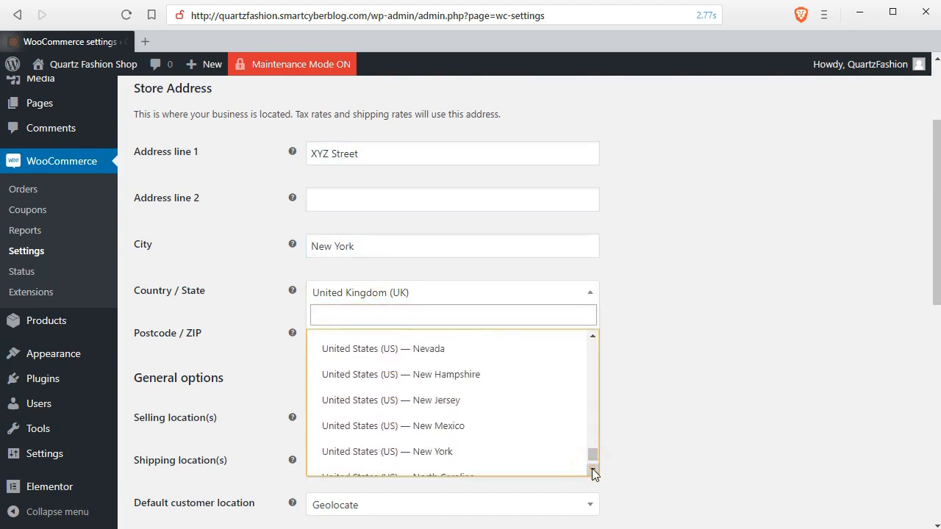
{"action": "left_click", "coordinate": [382, 449]}
{"action": "left_click", "coordinate": [340, 335]}
{"action": "type", "text": "12345"}
{"action": "left_click", "coordinate": [869, 227]}
Step: Set the selling locations to specific countries and add United States (US) to the list
{"action": "scroll", "coordinate": [851, 318], "scroll_direction": "down", "scroll_amount": 3}
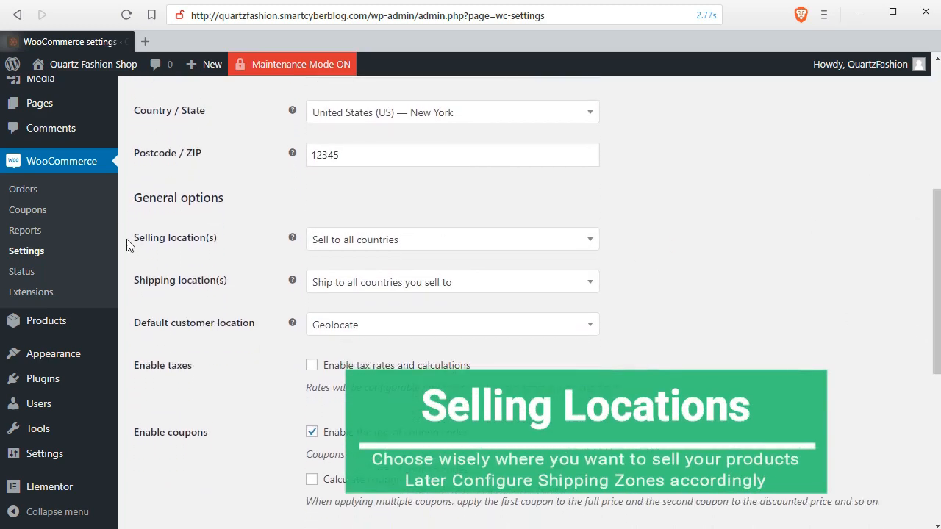
{"action": "left_click_drag", "start_coordinate": [135, 238], "coordinate": [220, 252]}
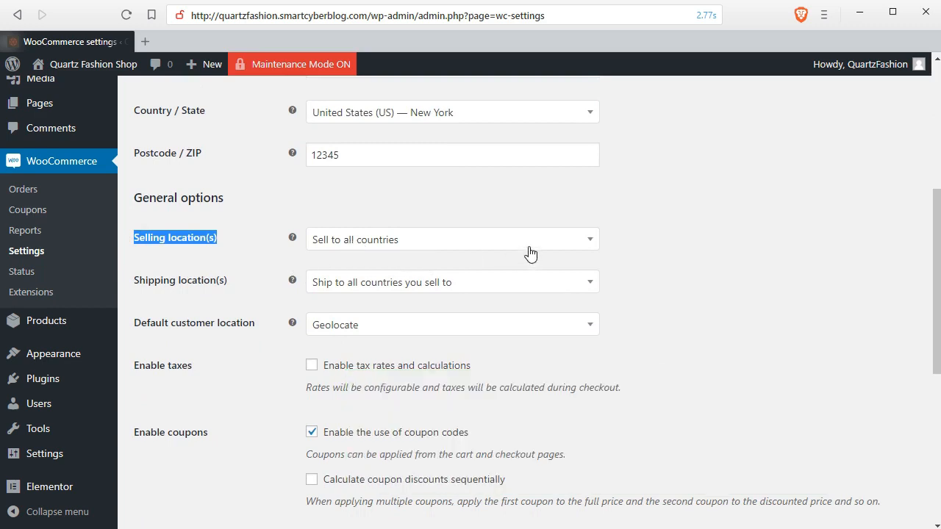
{"action": "left_click", "coordinate": [529, 252]}
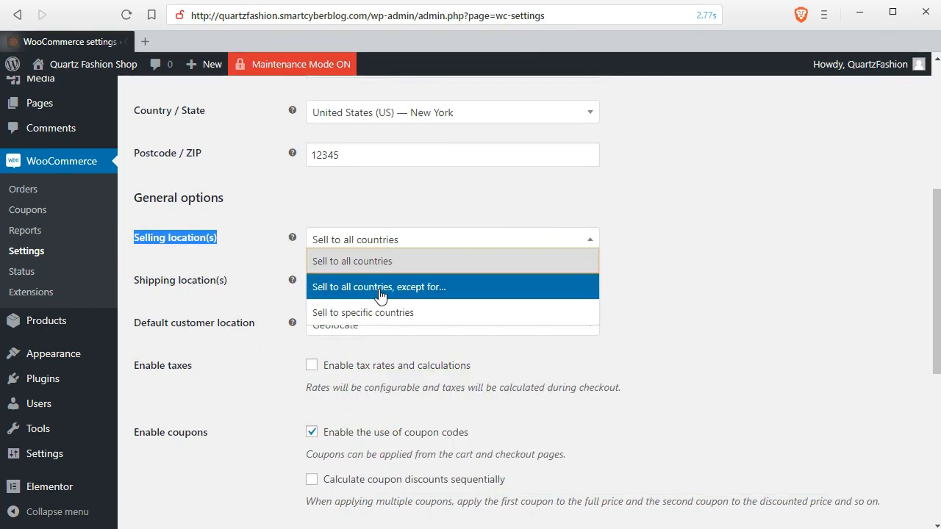
{"action": "left_click", "coordinate": [333, 317]}
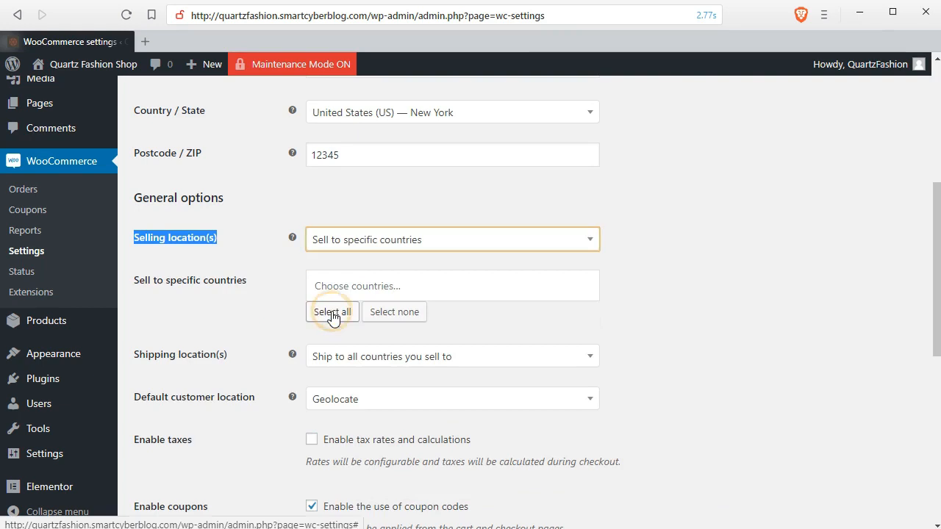
{"action": "left_click", "coordinate": [413, 289]}
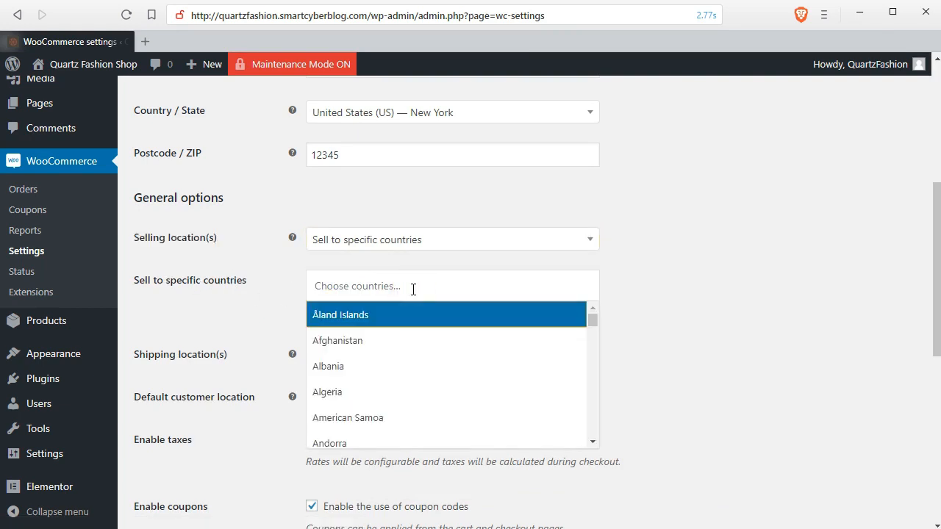
{"action": "type", "text": "uni"}
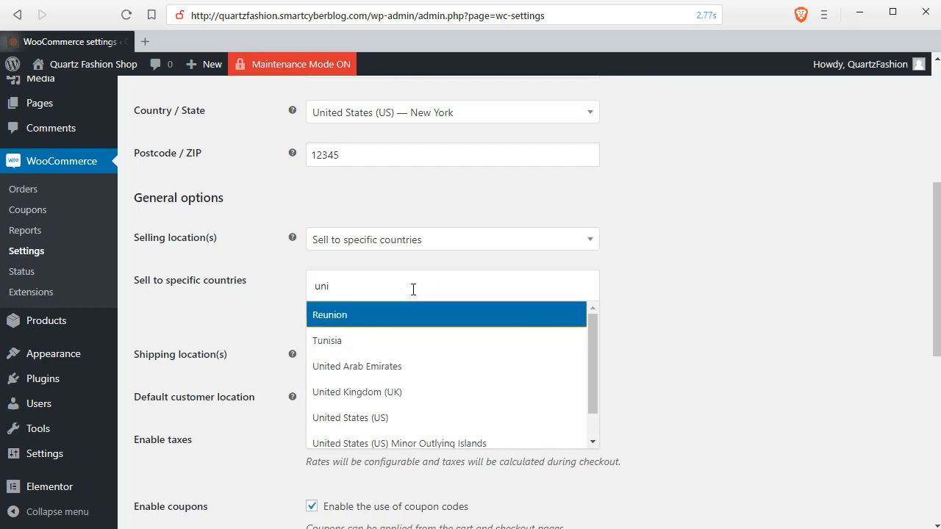
{"action": "left_click", "coordinate": [361, 418]}
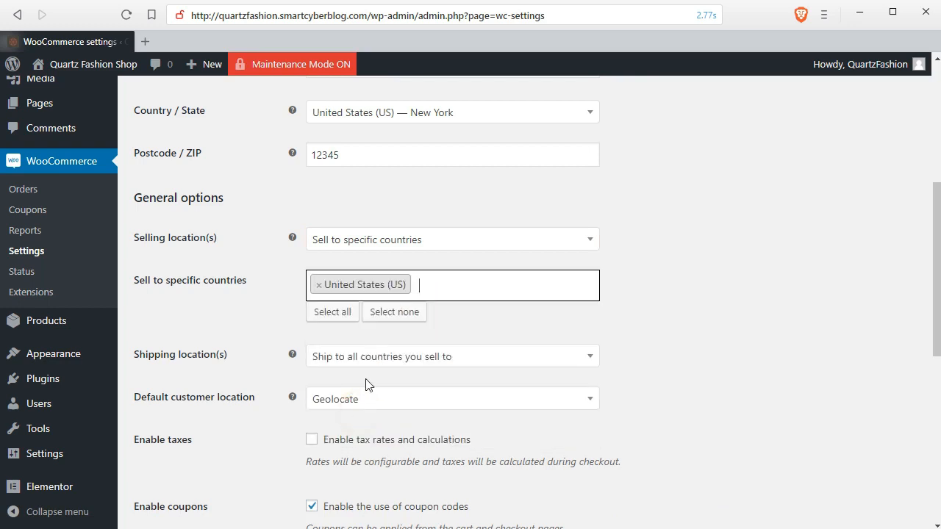
Step: Add United Kingdom (UK) and Australia to the specific countries the store sells to
{"action": "type", "text": "un"}
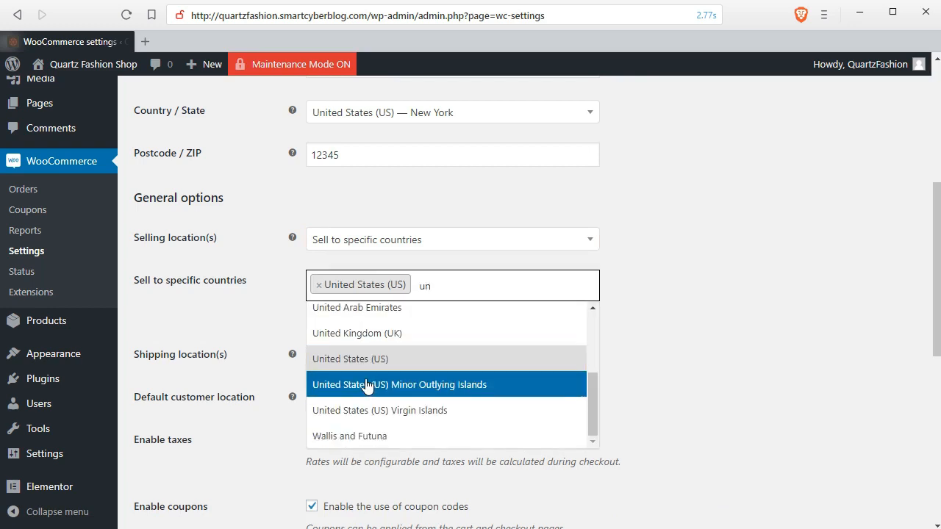
{"action": "type", "text": "ited"}
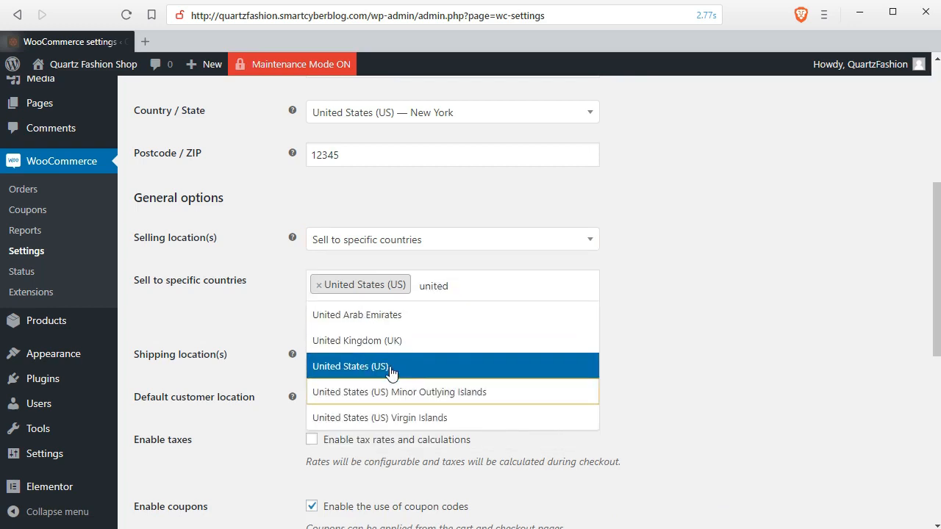
{"action": "left_click", "coordinate": [428, 342]}
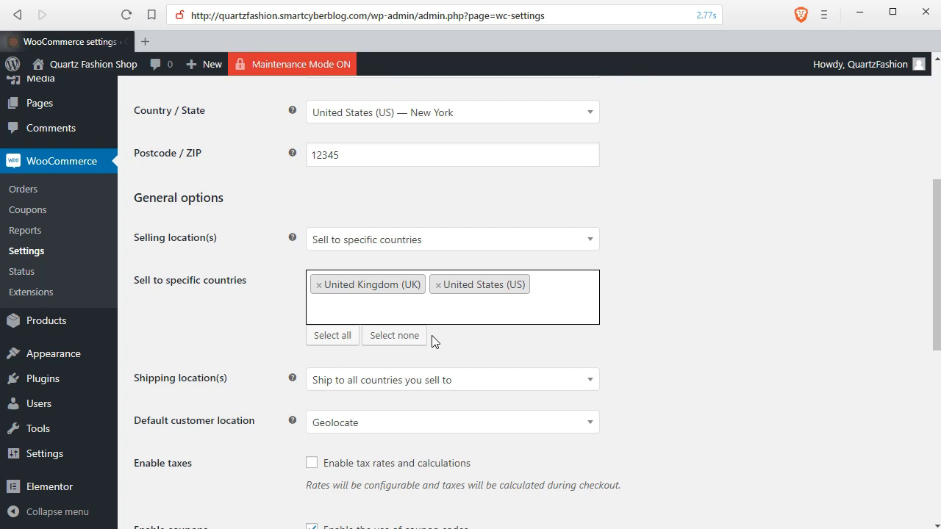
{"action": "type", "text": "aus"}
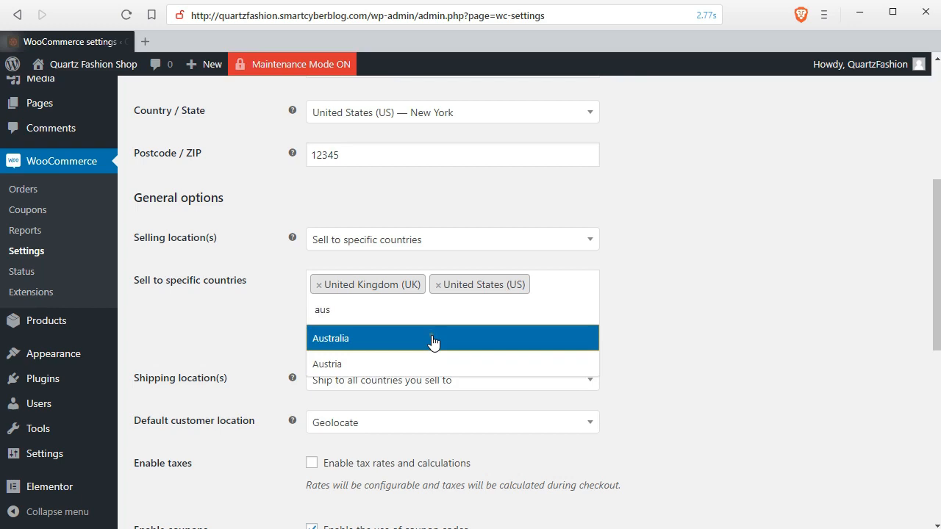
{"action": "left_click", "coordinate": [433, 339]}
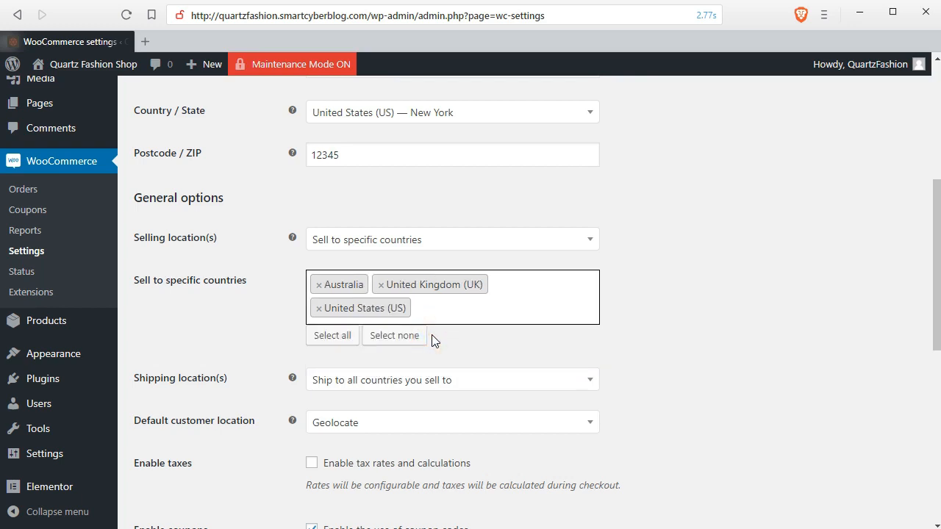
Step: Clear the specific selling countries and set the store to sell to all countries except Saudi Arabia
{"action": "left_click", "coordinate": [378, 336]}
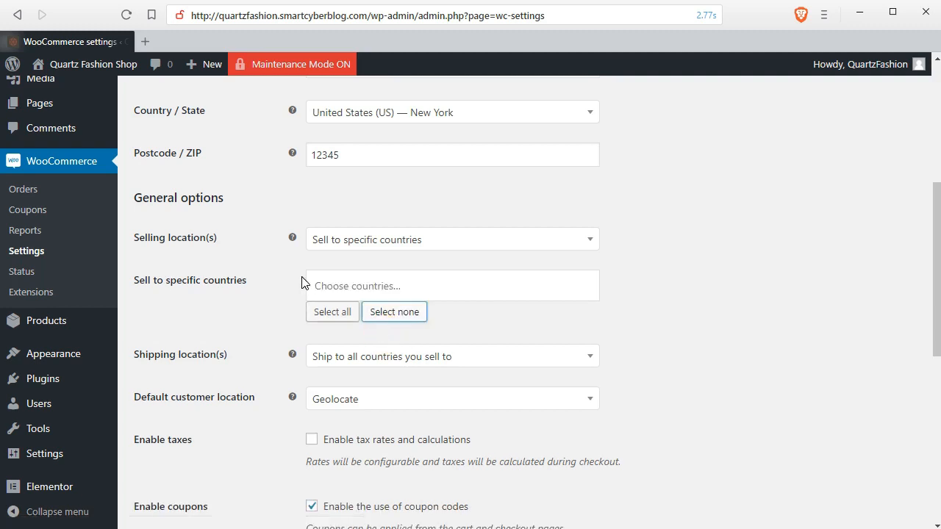
{"action": "left_click", "coordinate": [370, 243]}
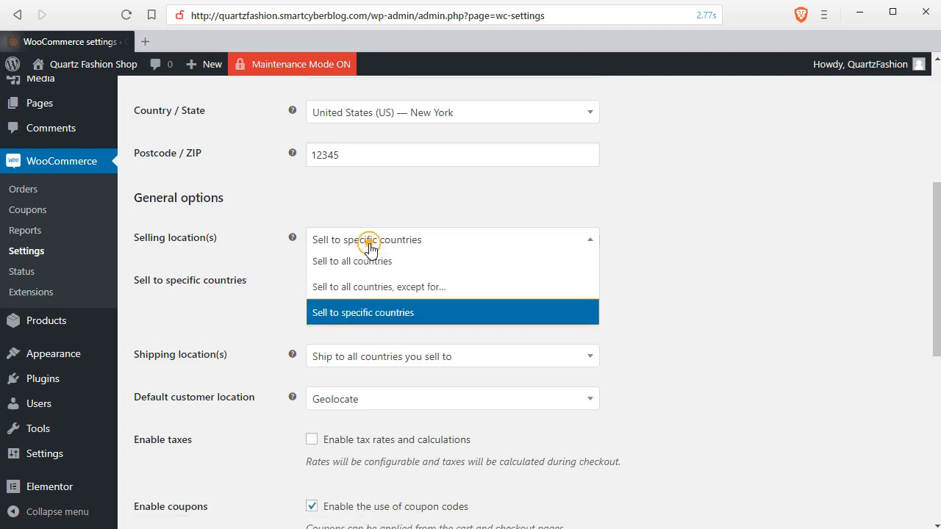
{"action": "left_click", "coordinate": [355, 291]}
{"action": "left_click", "coordinate": [355, 286]}
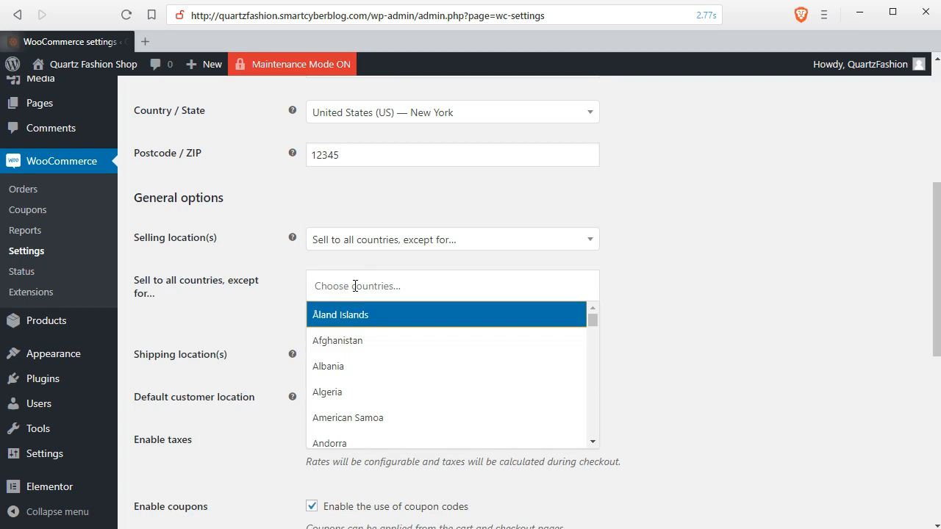
{"action": "type", "text": "arab"}
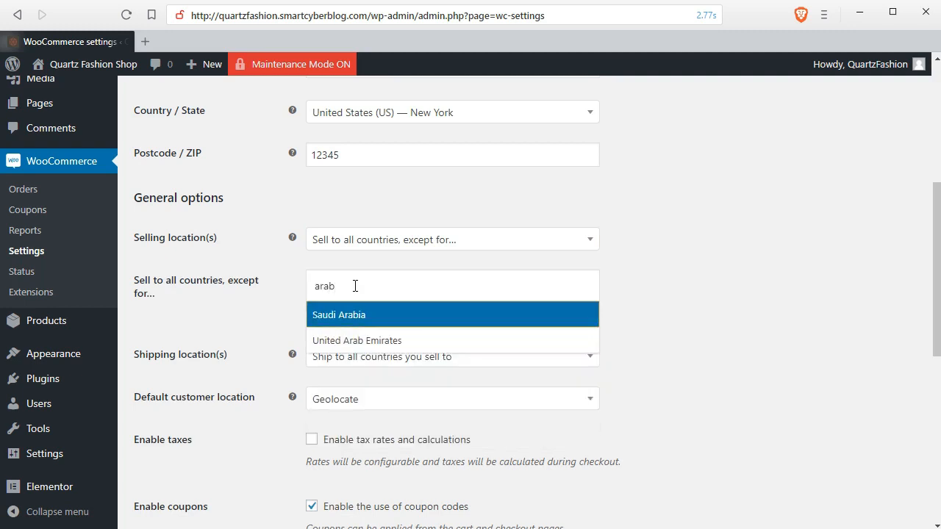
{"action": "left_click", "coordinate": [333, 316]}
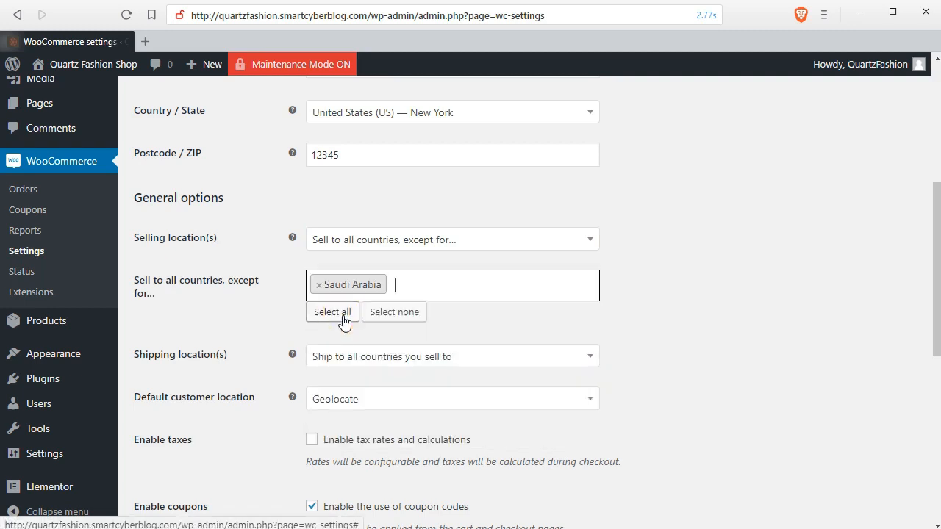
Step: Remove Saudi Arabia from the countries excluded from selling and add it back again
{"action": "type", "text": "arab"}
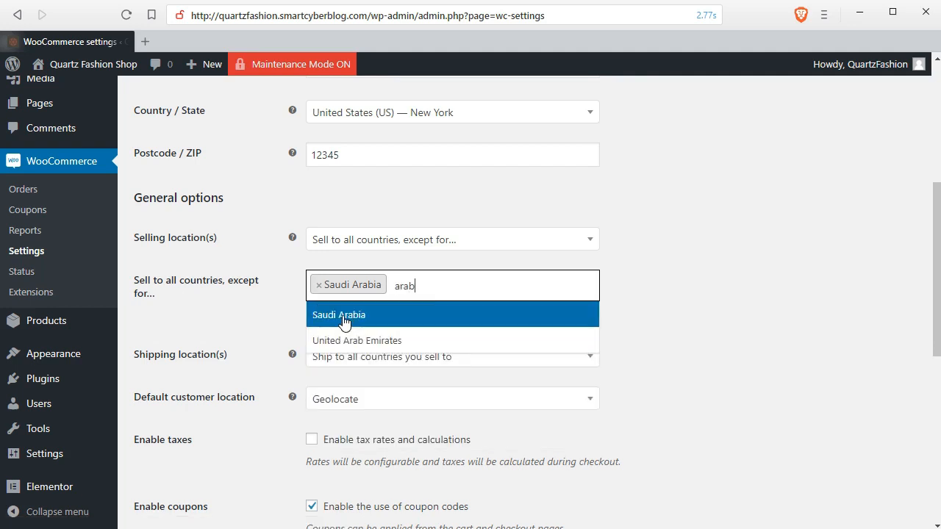
{"action": "left_click", "coordinate": [351, 321]}
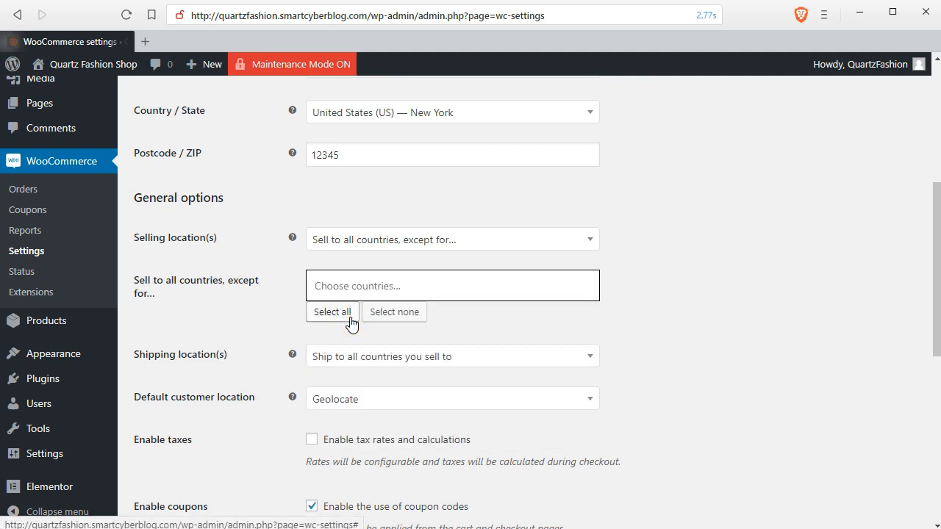
{"action": "type", "text": "arab"}
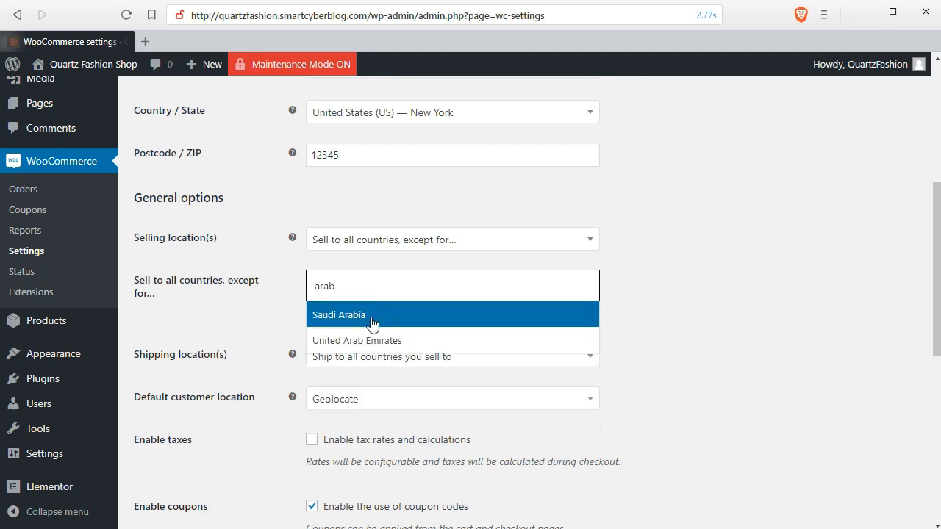
{"action": "left_click", "coordinate": [374, 317]}
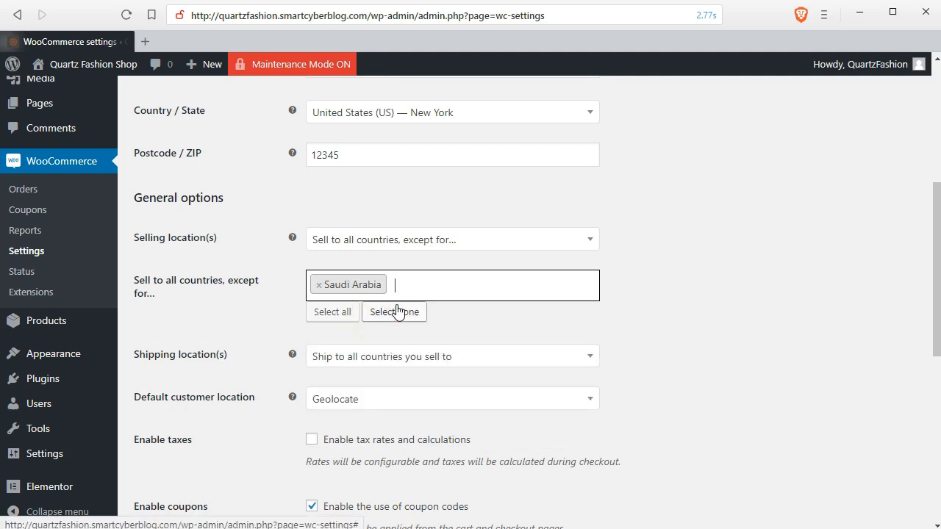
Step: Add Turkey to the countries excluded from selling and remove it again
{"action": "type", "text": "tu"}
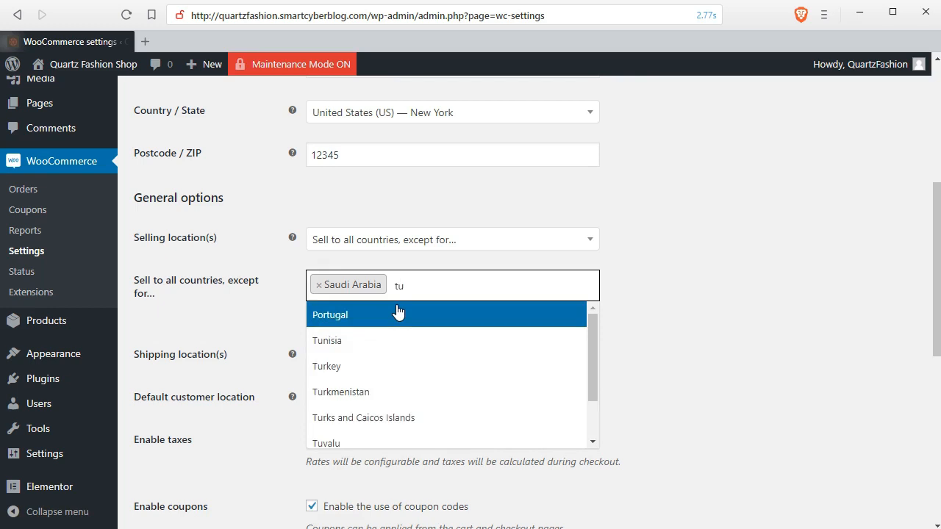
{"action": "left_click", "coordinate": [334, 364]}
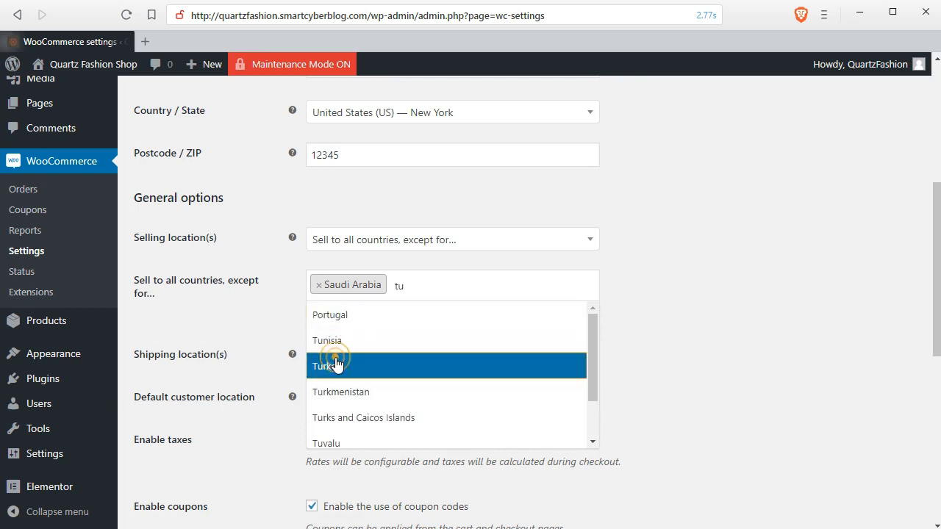
{"action": "type", "text": "tur"}
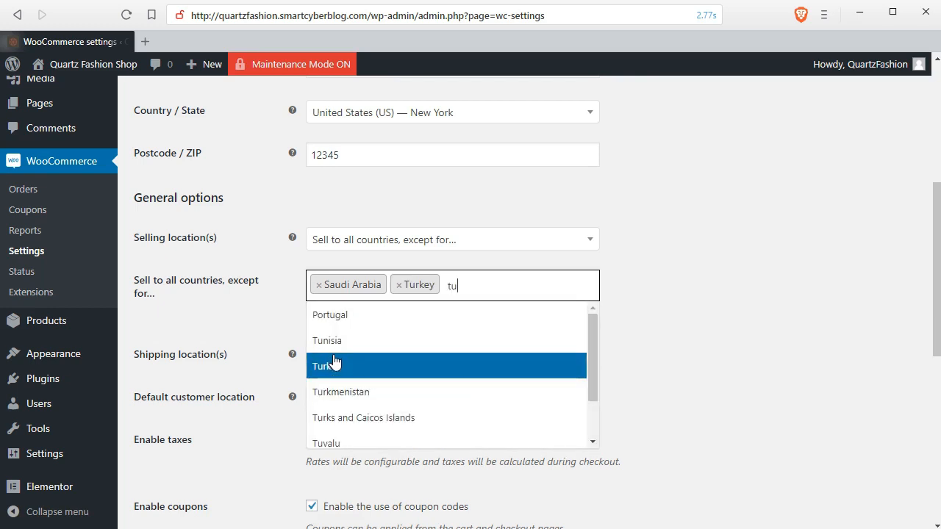
{"action": "type", "text": "k"}
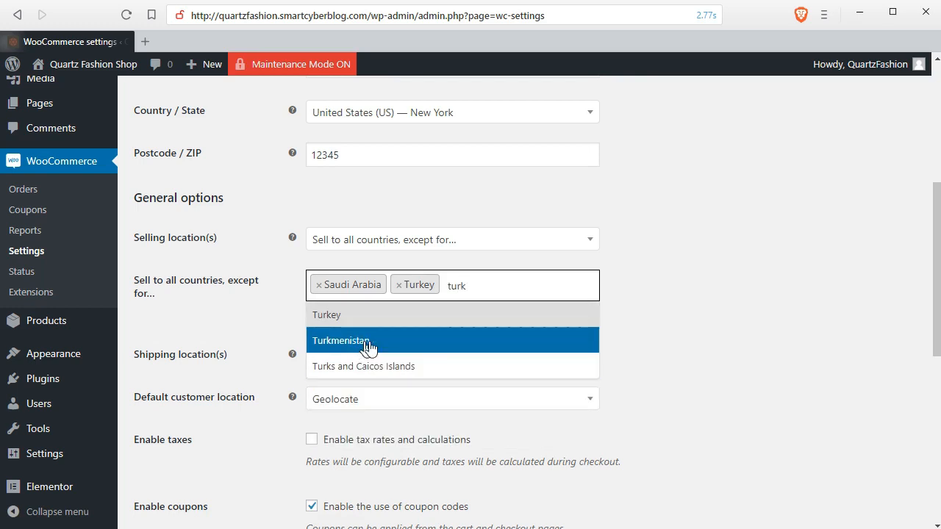
{"action": "left_click", "coordinate": [383, 320]}
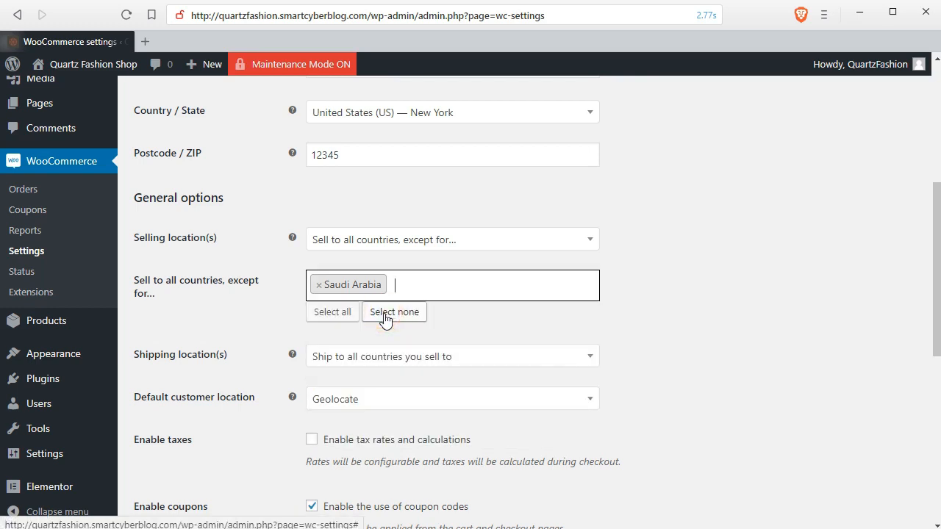
Step: Add United Arab Emirates to the countries excluded from selling, alongside Saudi Arabia
{"action": "left_click", "coordinate": [454, 305]}
{"action": "left_click", "coordinate": [438, 289]}
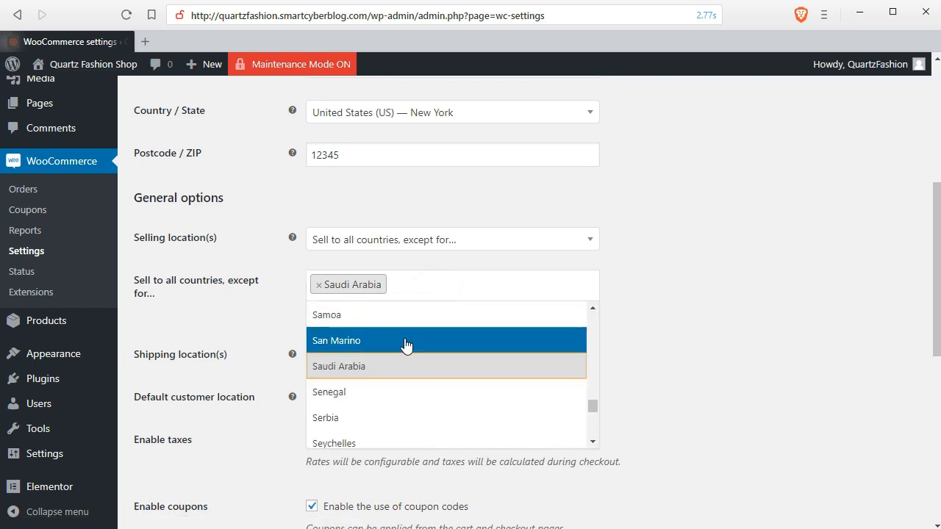
{"action": "type", "text": "a"}
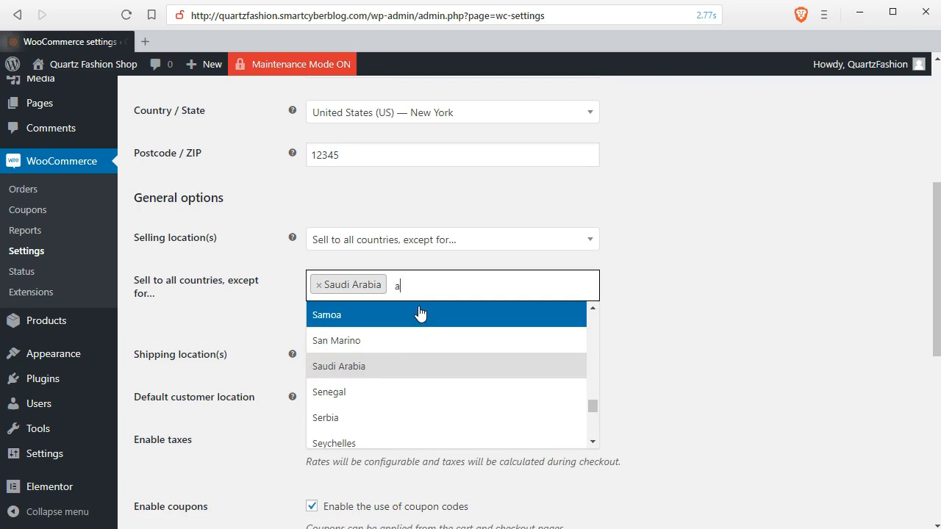
{"action": "type", "text": "ra"}
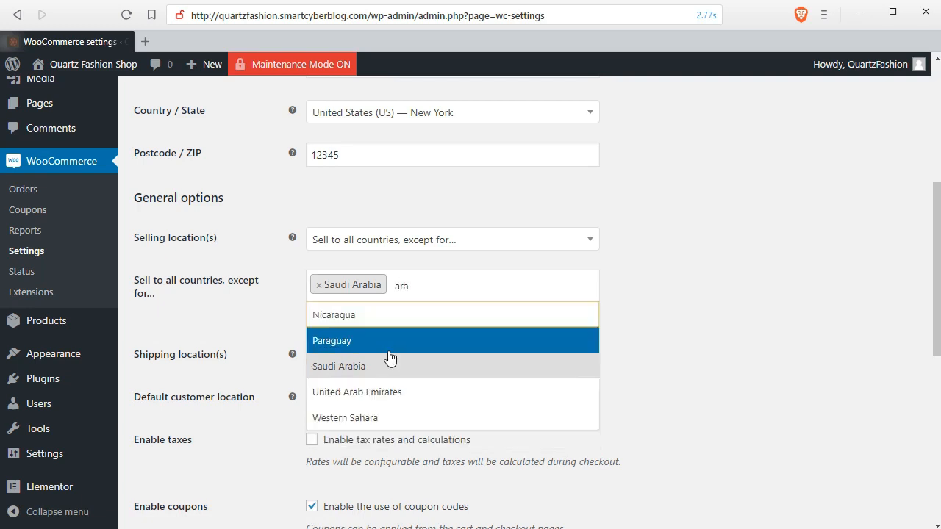
{"action": "left_click", "coordinate": [371, 394]}
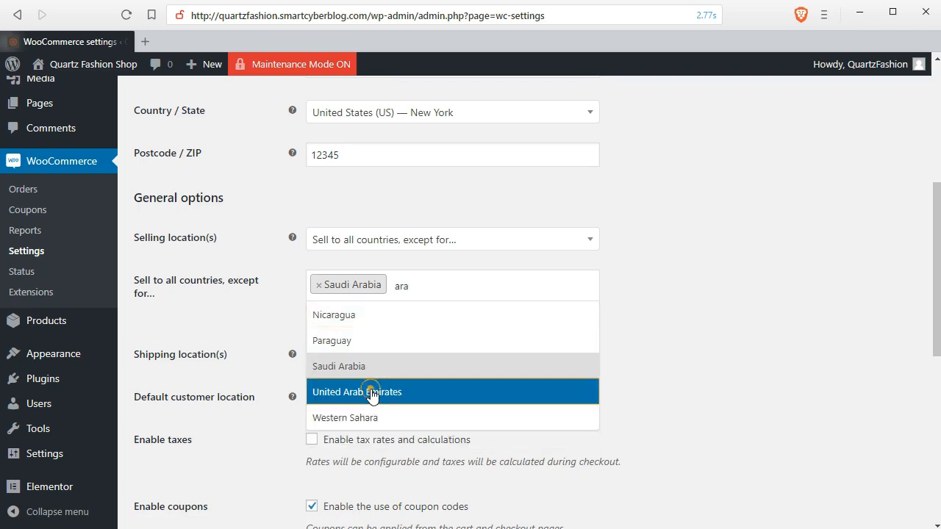
Step: Add Turkey to the excluded selling countries alongside Saudi Arabia and United Arab Emirates
{"action": "left_click", "coordinate": [499, 306]}
{"action": "left_click", "coordinate": [498, 307]}
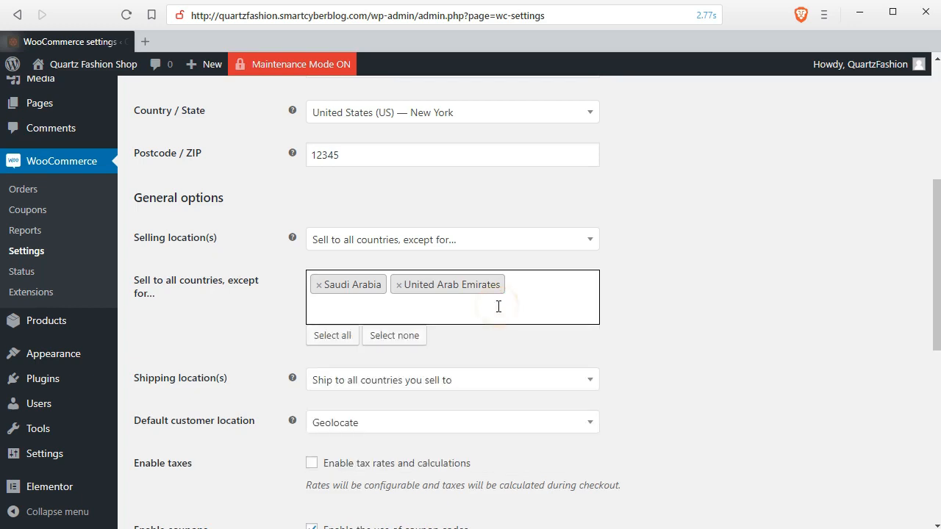
{"action": "left_click", "coordinate": [499, 307]}
{"action": "type", "text": "tu"}
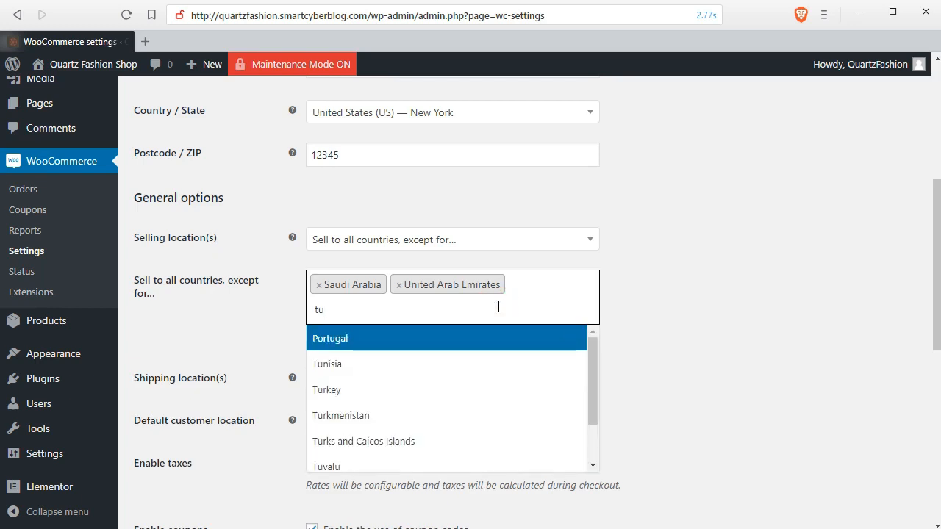
{"action": "left_click", "coordinate": [336, 388]}
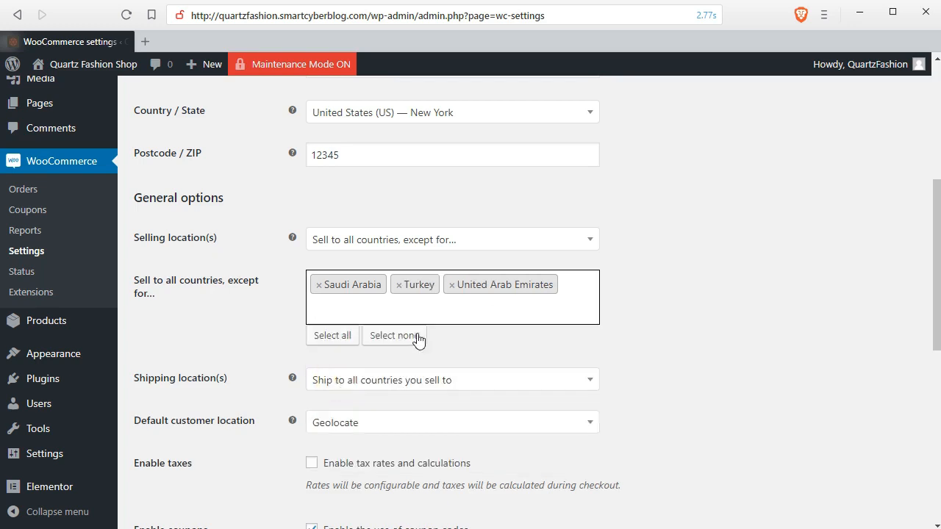
Step: Remove Saudi Arabia, Turkey and United Arab Emirates from the countries excluded from selling
{"action": "left_click", "coordinate": [449, 302]}
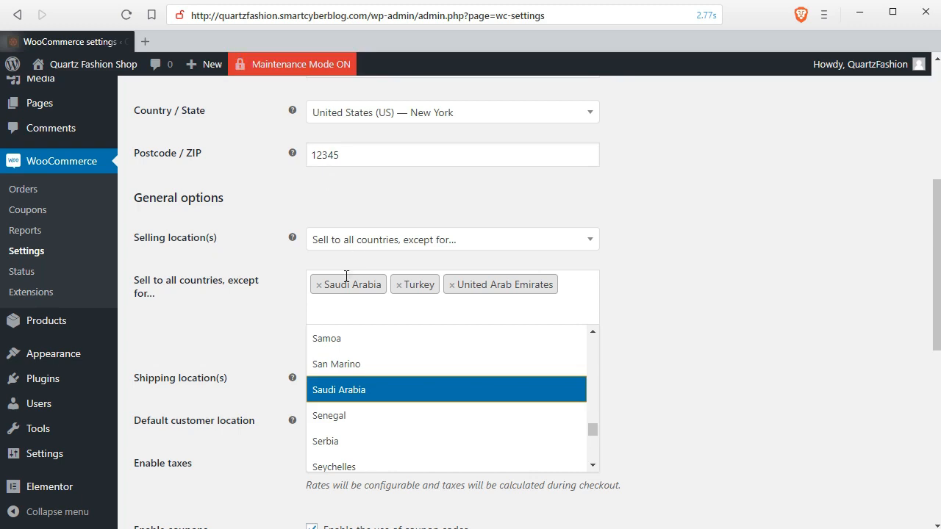
{"action": "left_click", "coordinate": [320, 288]}
{"action": "left_click", "coordinate": [320, 286]}
{"action": "left_click", "coordinate": [319, 287]}
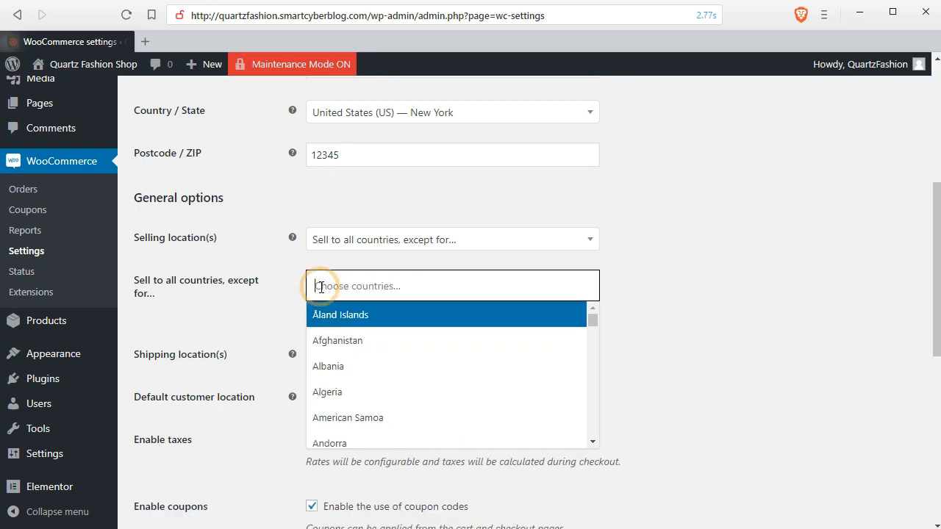
Step: Set the selling locations to all countries and the shipping locations to all countries you sell to
{"action": "left_click", "coordinate": [413, 239]}
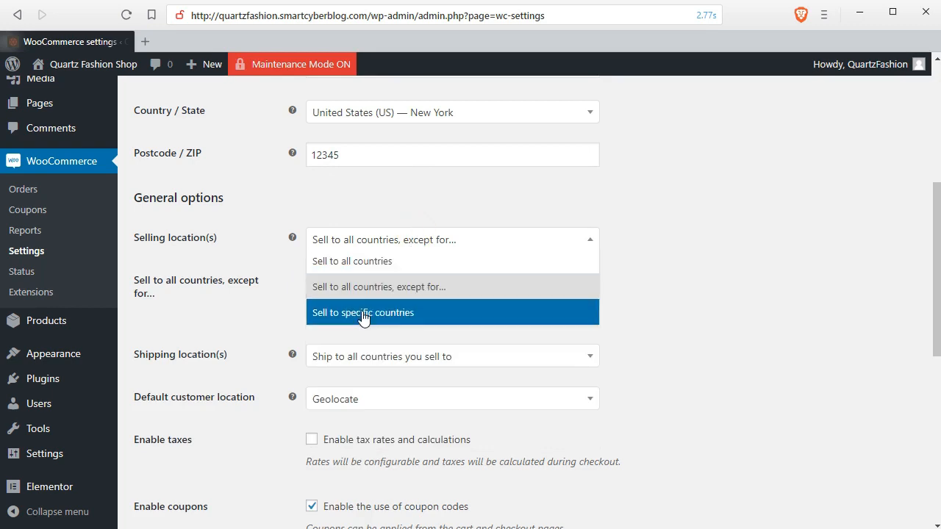
{"action": "left_click", "coordinate": [368, 263]}
{"action": "left_click", "coordinate": [624, 248]}
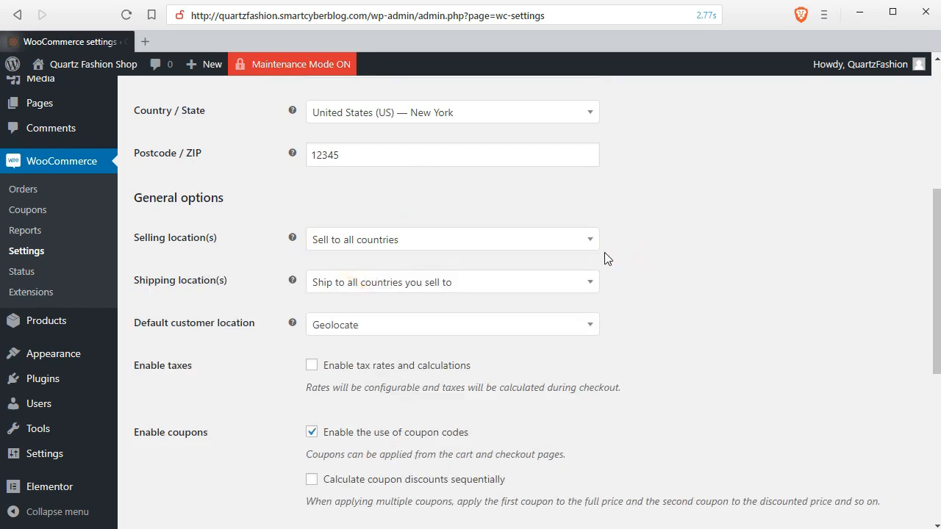
{"action": "left_click", "coordinate": [460, 283]}
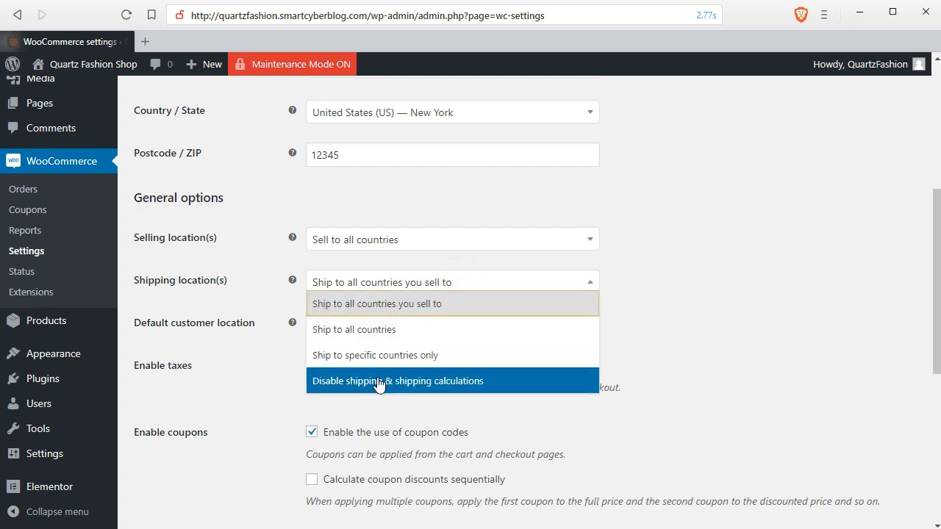
{"action": "left_click", "coordinate": [372, 304]}
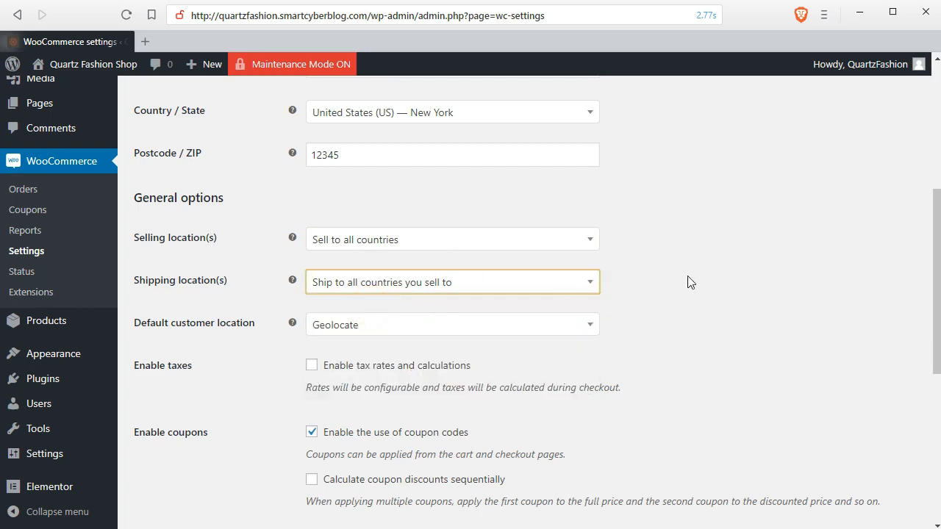
Step: Set the default customer location to Geolocate (with page caching support)
{"action": "left_click", "coordinate": [462, 330]}
{"action": "left_click", "coordinate": [468, 334]}
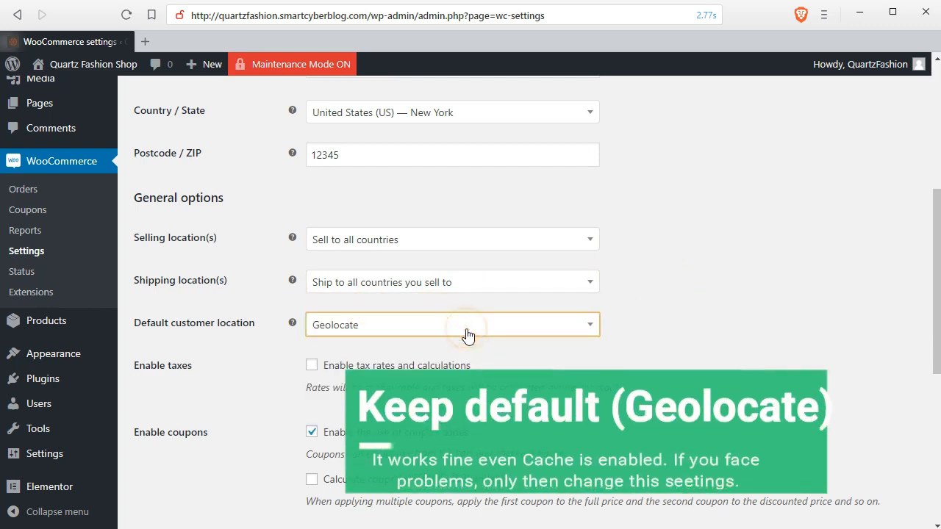
{"action": "left_click", "coordinate": [468, 335]}
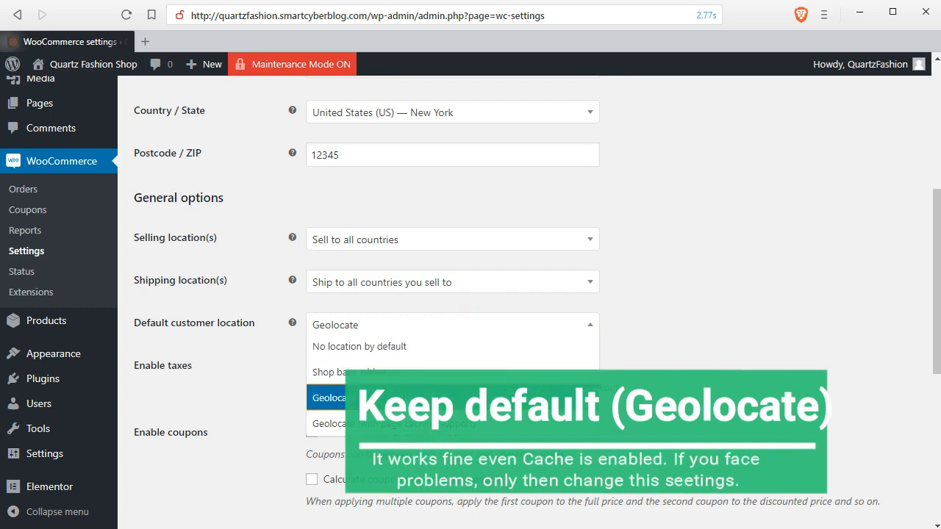
{"action": "left_click", "coordinate": [392, 425]}
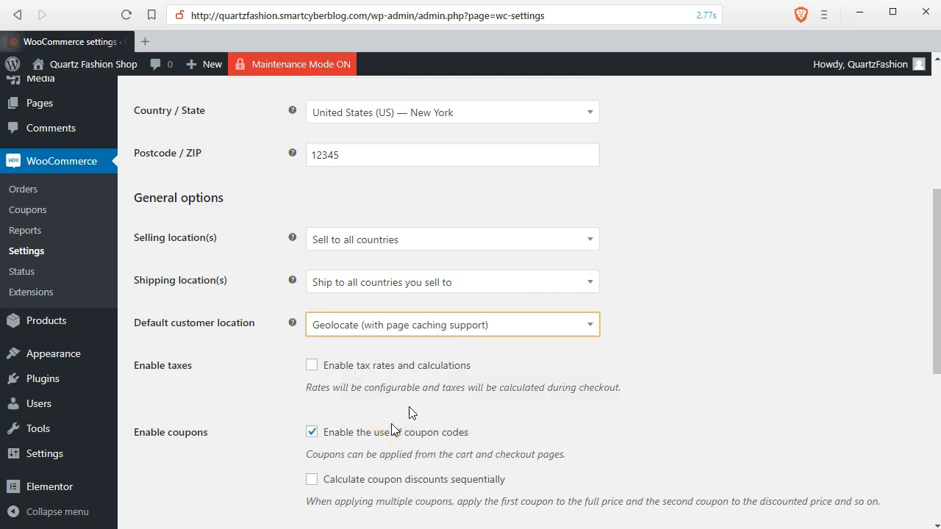
{"action": "left_click", "coordinate": [683, 258]}
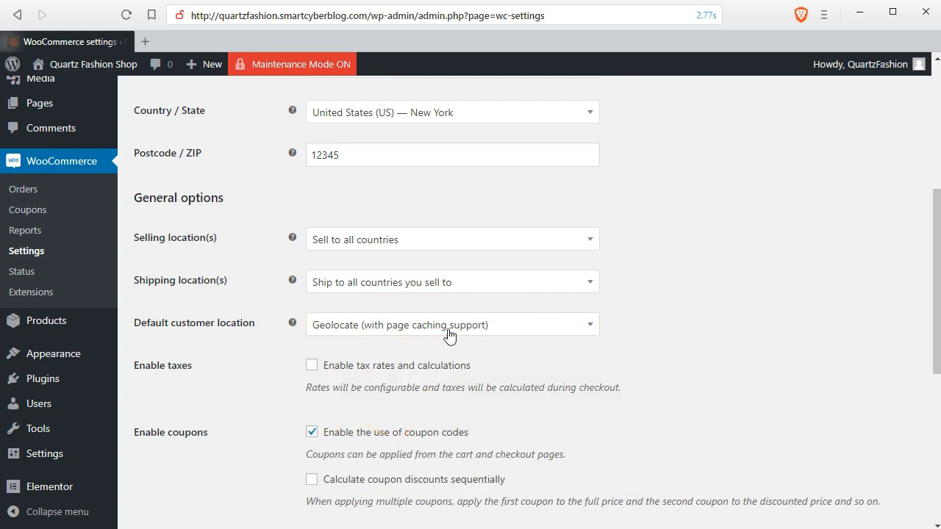
Step: Switch tax rates and calculations on and off again, and switch coupon codes off and back on
{"action": "left_click", "coordinate": [313, 367]}
{"action": "left_click", "coordinate": [312, 366]}
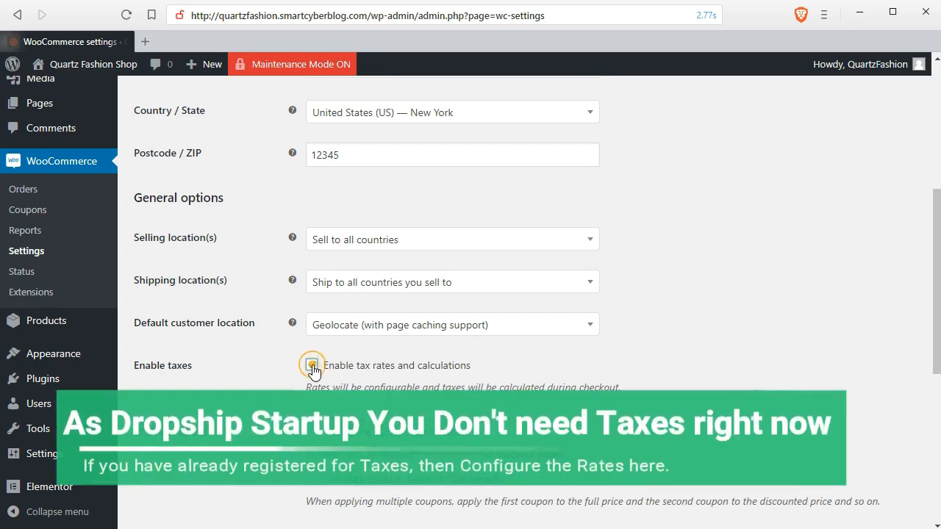
{"action": "left_click", "coordinate": [938, 305]}
{"action": "scroll", "coordinate": [422, 314], "scroll_direction": "down", "scroll_amount": 3}
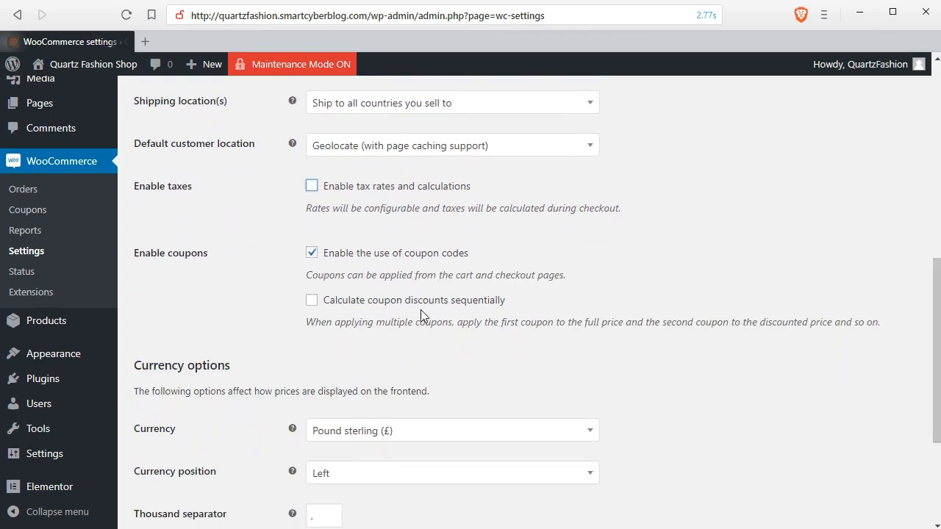
{"action": "left_click", "coordinate": [313, 253]}
{"action": "left_click", "coordinate": [313, 254]}
Step: Set the store currency to United States (US) dollar ($)
{"action": "left_click", "coordinate": [934, 330]}
{"action": "left_click_drag", "start_coordinate": [934, 329], "coordinate": [934, 394]}
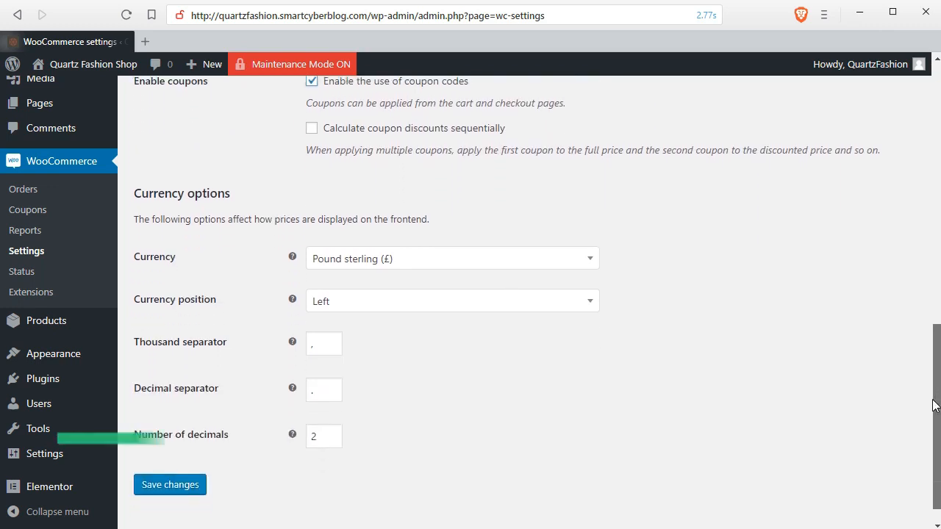
{"action": "left_click", "coordinate": [502, 256]}
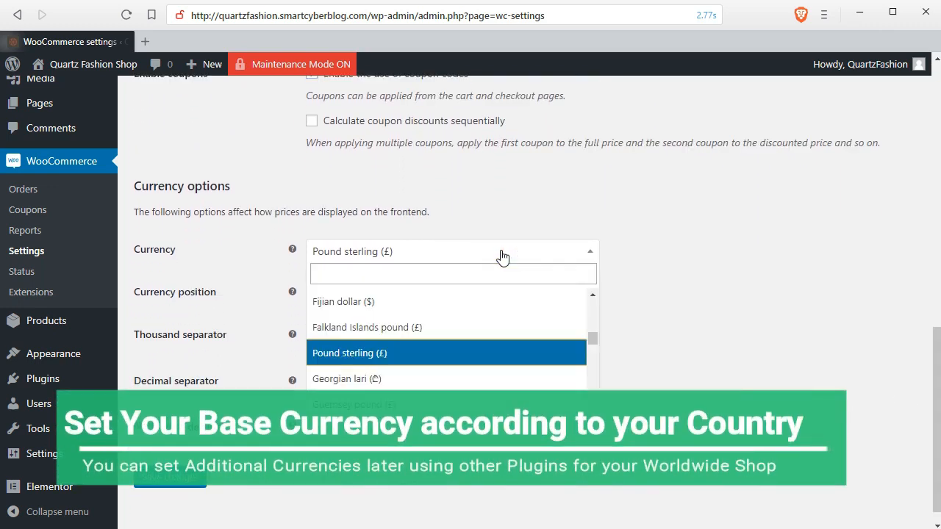
{"action": "type", "text": "uni"}
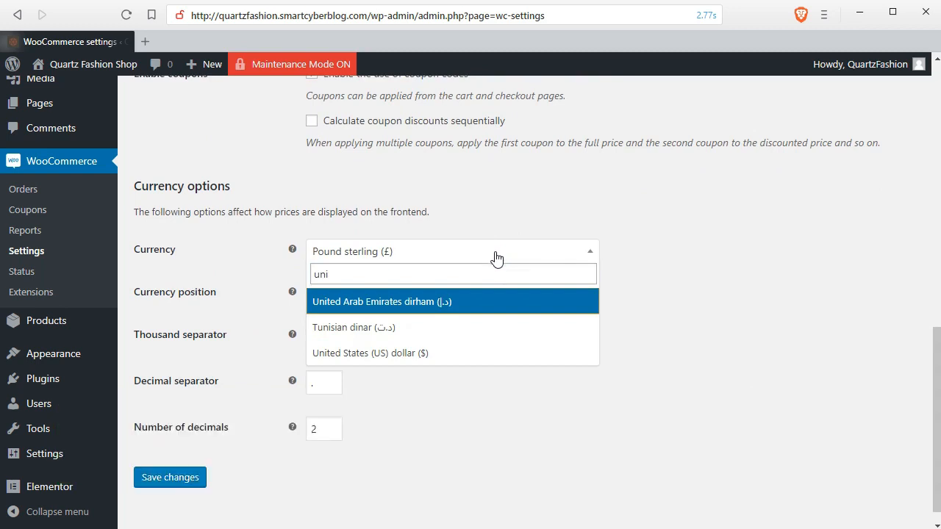
{"action": "left_click", "coordinate": [426, 353]}
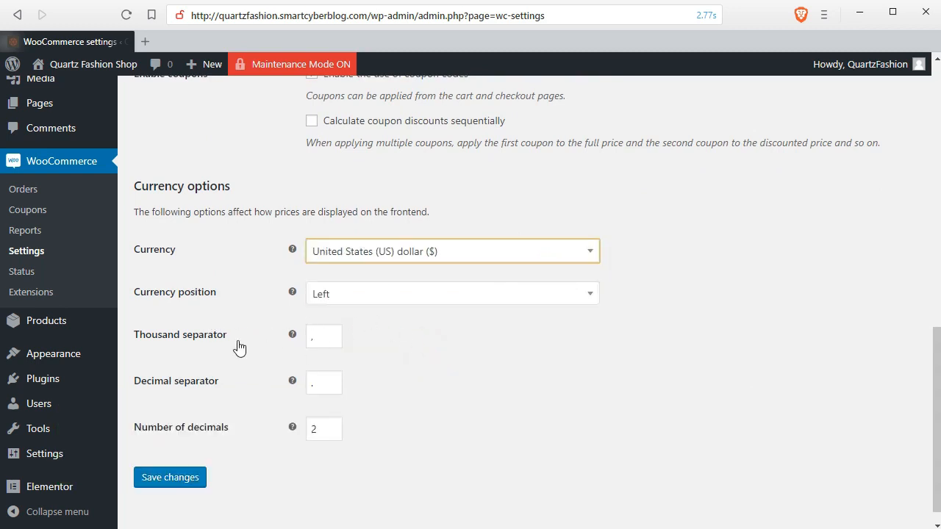
Step: Set the number of decimals for prices to 2 and save the general settings
{"action": "left_click", "coordinate": [317, 339]}
{"action": "left_click", "coordinate": [321, 383]}
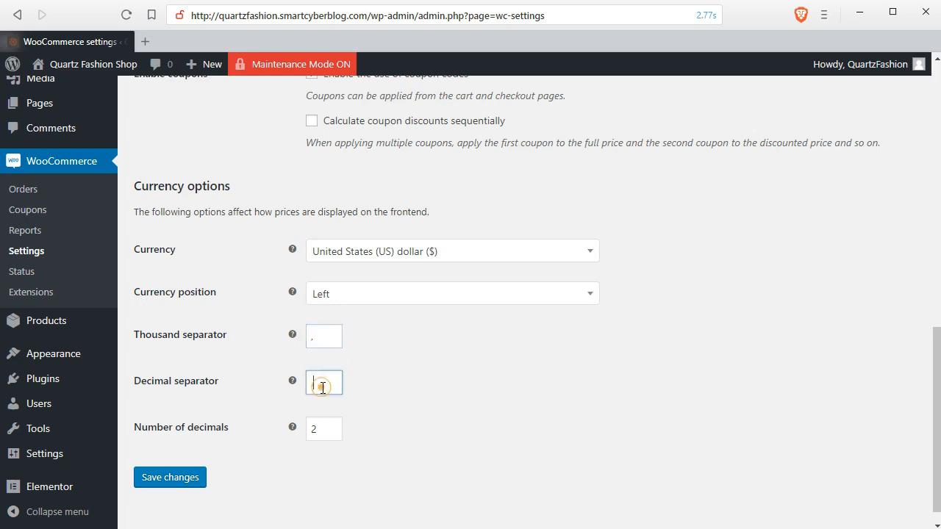
{"action": "left_click", "coordinate": [330, 428]}
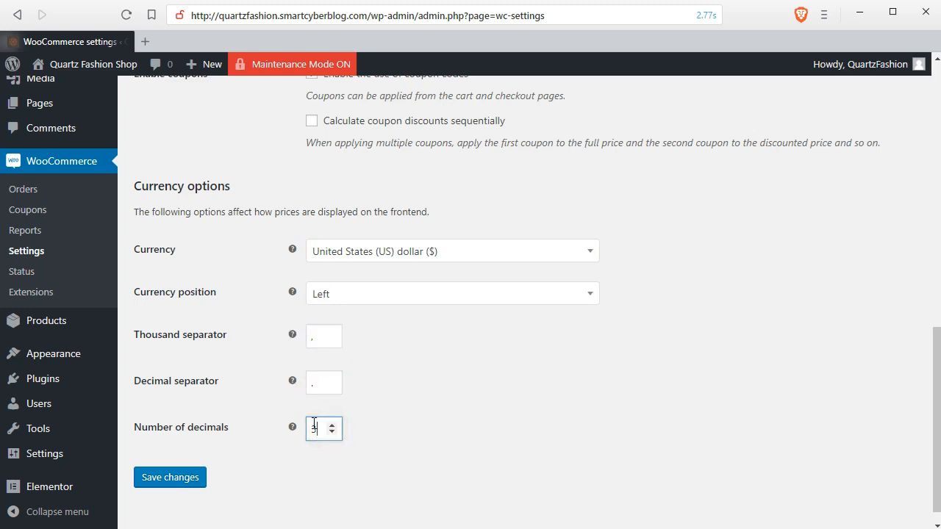
{"action": "left_click", "coordinate": [331, 432]}
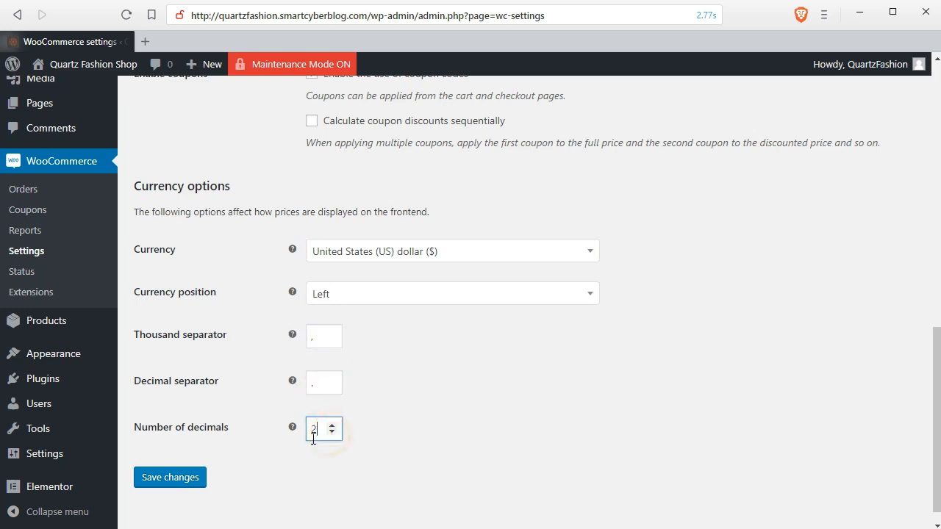
{"action": "left_click", "coordinate": [184, 484]}
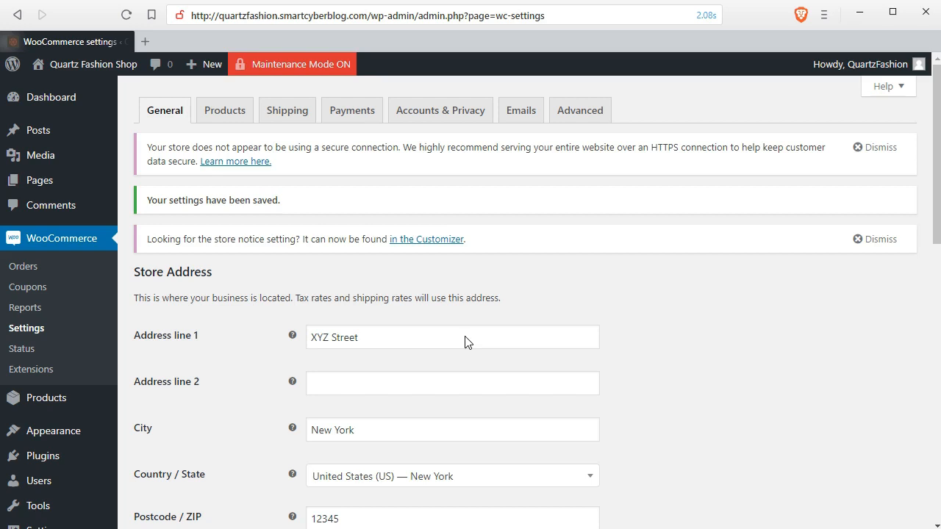
Step: Open the product settings and keep kg as the weight unit and cm as the dimensions unit
{"action": "left_click", "coordinate": [225, 110]}
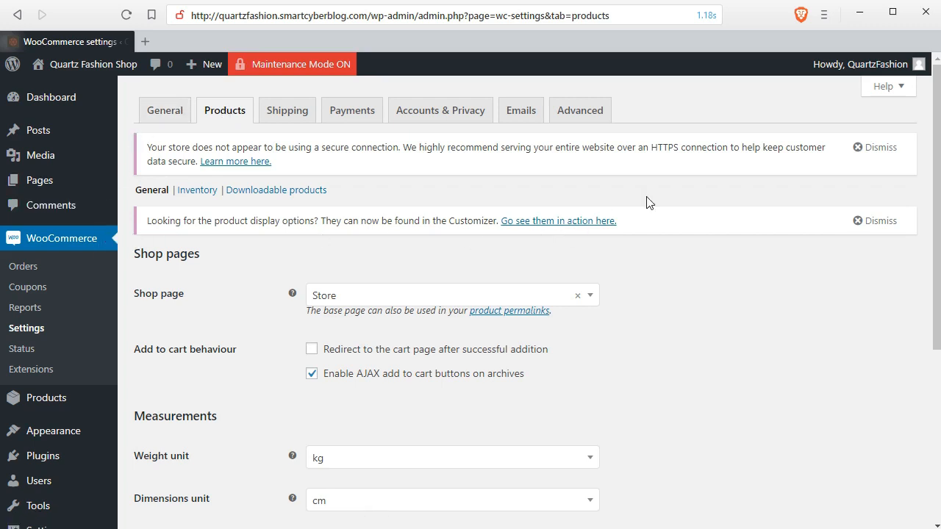
{"action": "left_click_drag", "start_coordinate": [933, 255], "coordinate": [935, 386]}
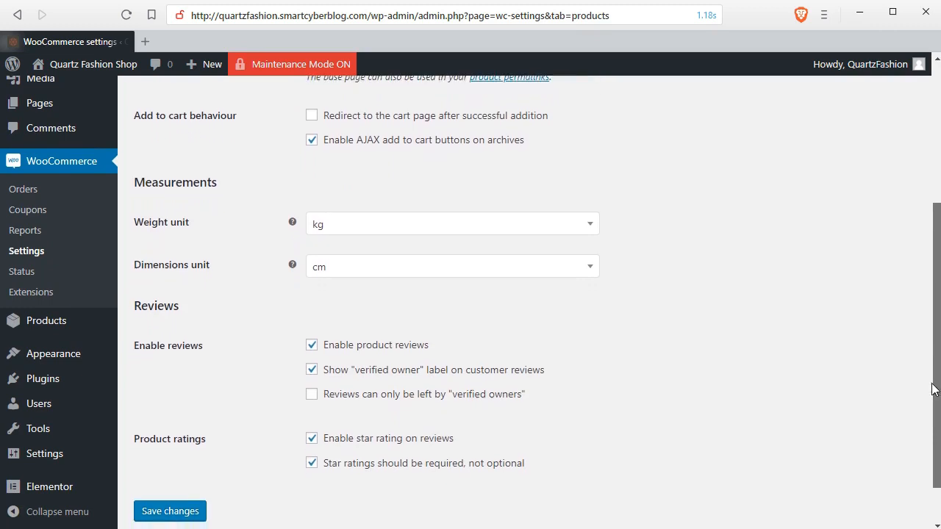
{"action": "left_click", "coordinate": [592, 227]}
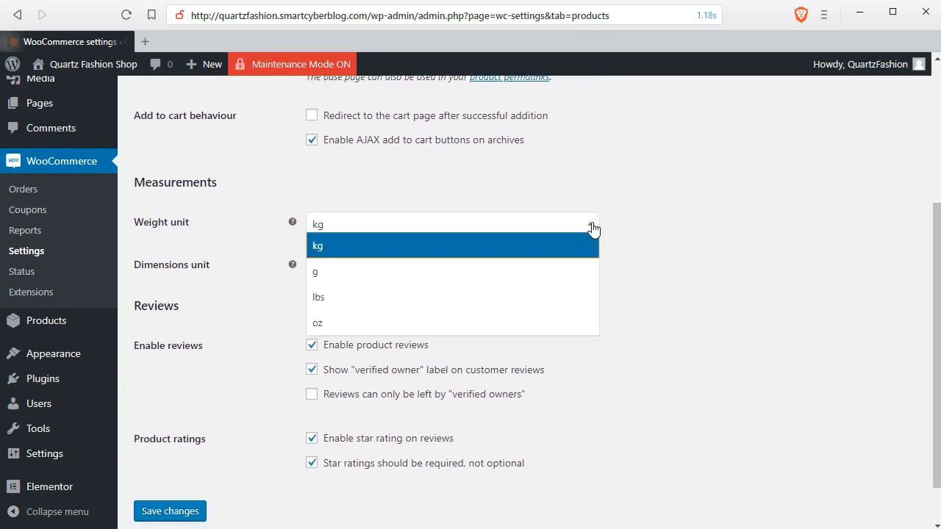
{"action": "left_click", "coordinate": [593, 227]}
{"action": "left_click", "coordinate": [558, 267]}
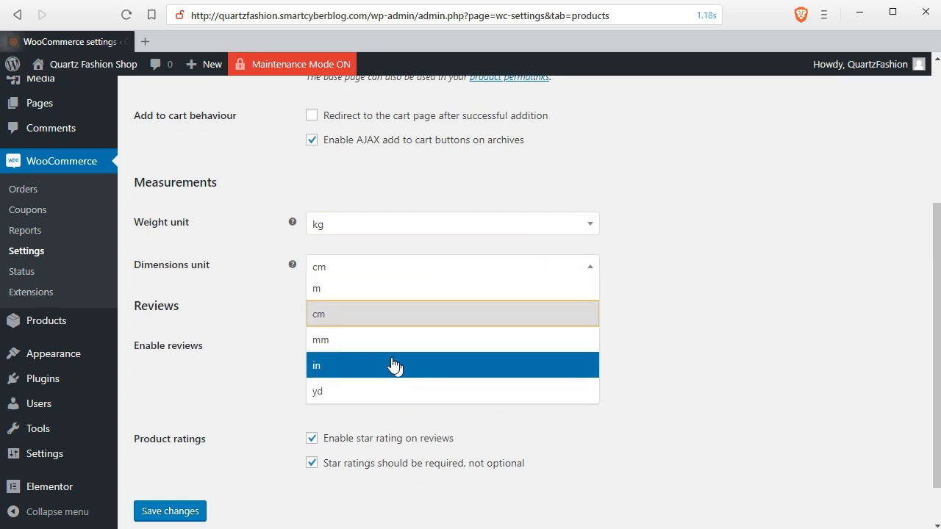
{"action": "left_click", "coordinate": [385, 320]}
{"action": "left_click", "coordinate": [604, 310]}
Step: Switch product reviews off and back on, toggle the verified-owners-only review restriction on and off, and save the product settings
{"action": "left_click", "coordinate": [343, 353]}
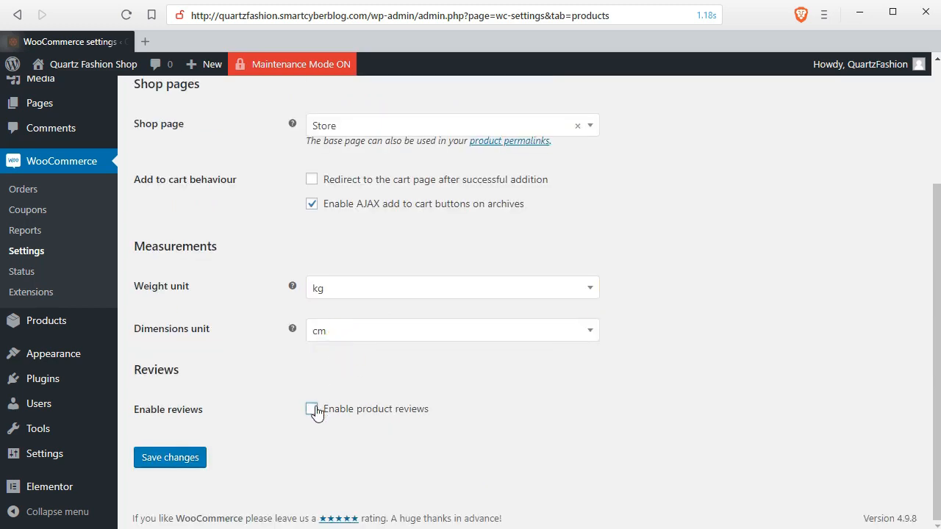
{"action": "left_click", "coordinate": [313, 408]}
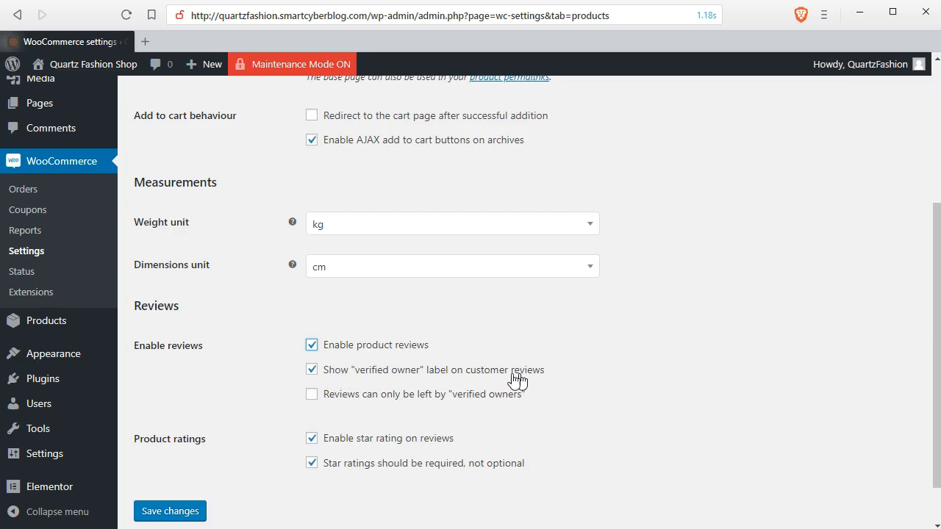
{"action": "left_click", "coordinate": [329, 397]}
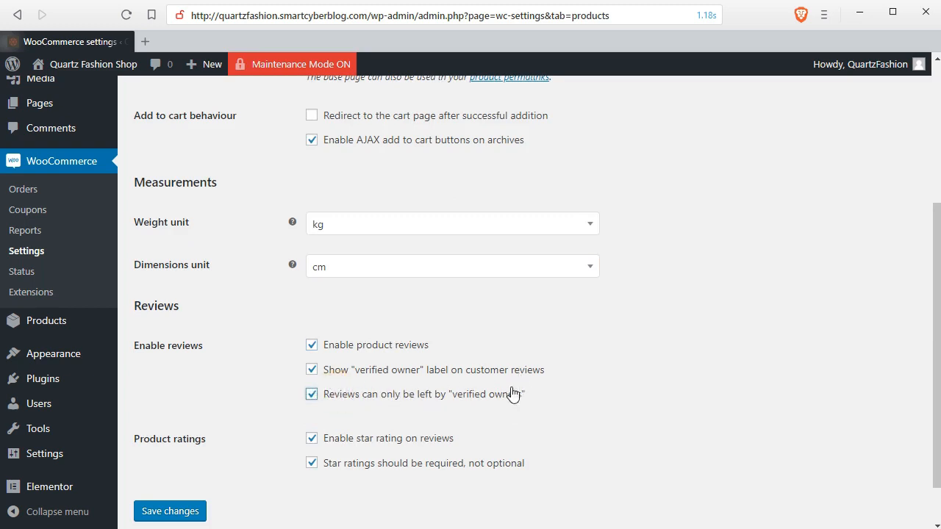
{"action": "left_click", "coordinate": [311, 395]}
{"action": "left_click", "coordinate": [173, 515]}
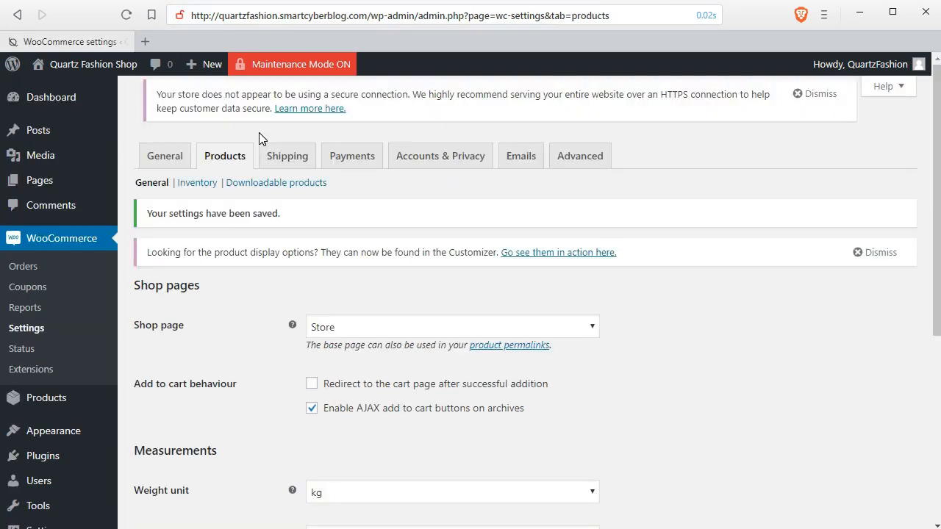
Step: Open the inventory settings of the products and switch stock management off and back on
{"action": "left_click", "coordinate": [197, 192]}
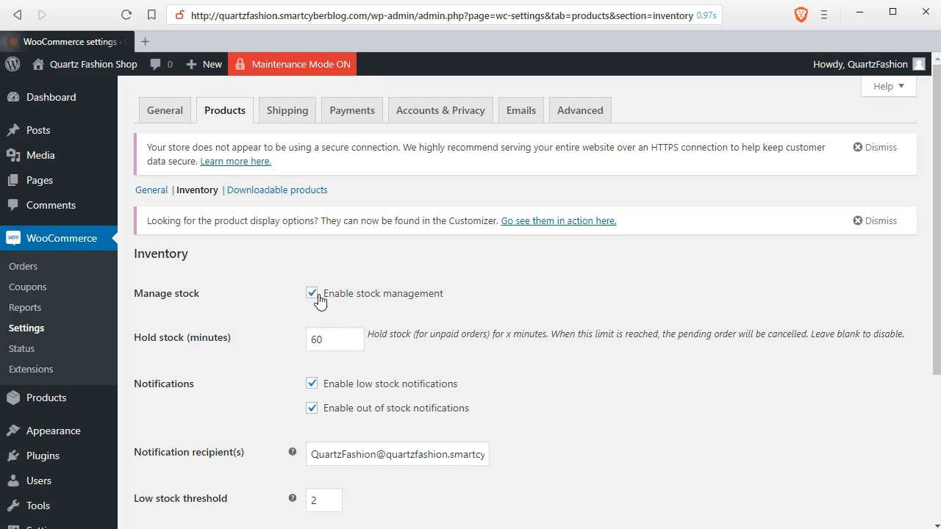
{"action": "left_click", "coordinate": [312, 294]}
{"action": "left_click", "coordinate": [312, 294]}
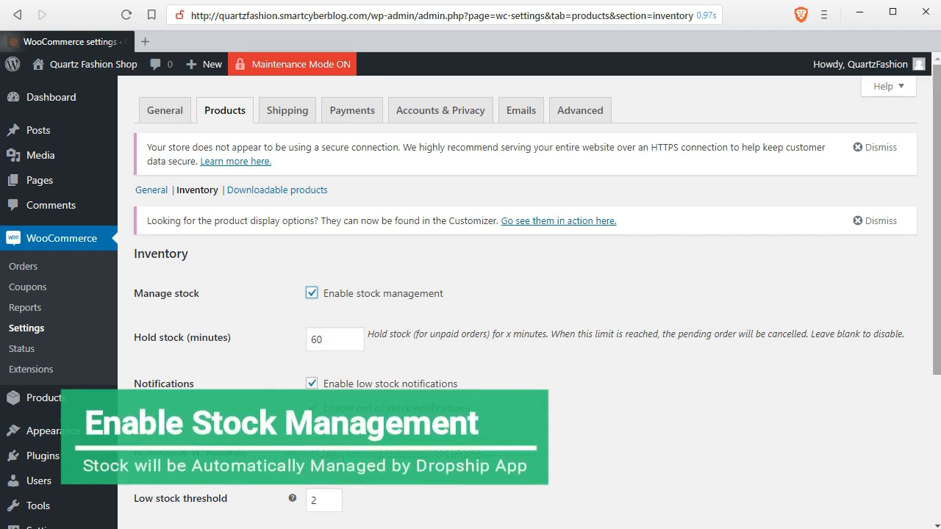
Step: Set the low stock threshold to 10 in the inventory settings
{"action": "left_click_drag", "start_coordinate": [936, 321], "coordinate": [936, 448]}
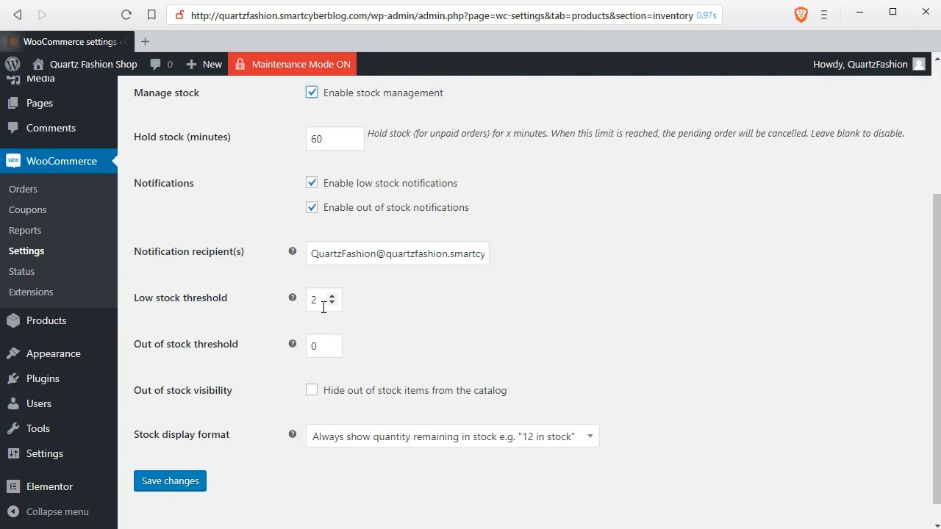
{"action": "left_click", "coordinate": [332, 297]}
{"action": "left_click", "coordinate": [331, 297]}
{"action": "left_click", "coordinate": [331, 297]}
{"action": "left_click", "coordinate": [332, 297]}
{"action": "left_click", "coordinate": [332, 297]}
{"action": "left_click", "coordinate": [332, 297]}
{"action": "left_click", "coordinate": [331, 297]}
{"action": "left_click", "coordinate": [331, 297]}
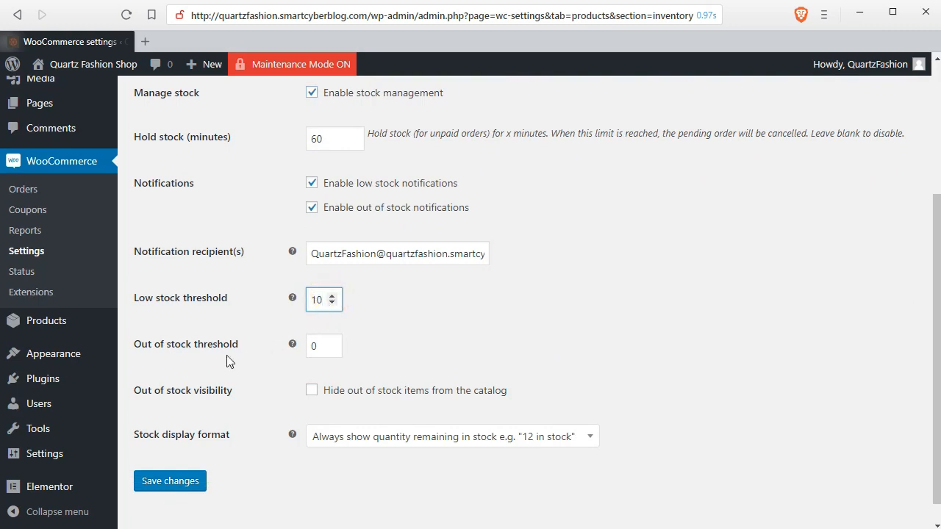
Step: Check the explanation of the out of stock threshold and set the threshold to 5
{"action": "mouse_move", "coordinate": [292, 344]}
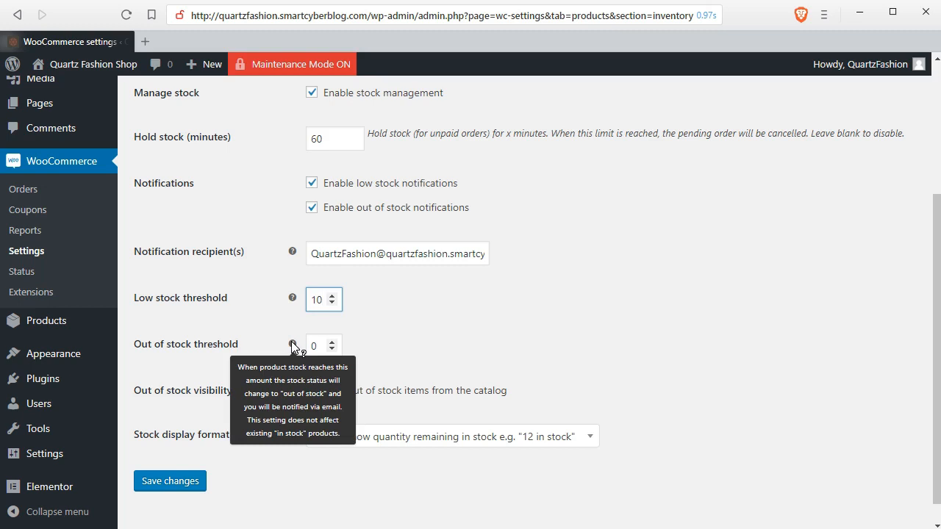
{"action": "left_click", "coordinate": [332, 342]}
{"action": "left_click", "coordinate": [332, 342]}
{"action": "left_click", "coordinate": [332, 342]}
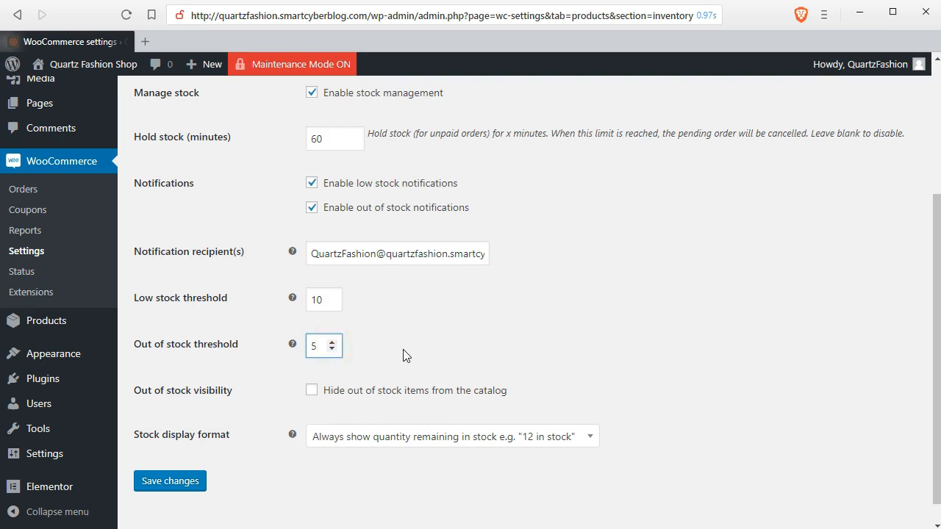
Step: Hide out of stock items from the catalog, show the remaining quantity only when stock is low, and save the inventory settings
{"action": "left_click", "coordinate": [406, 402]}
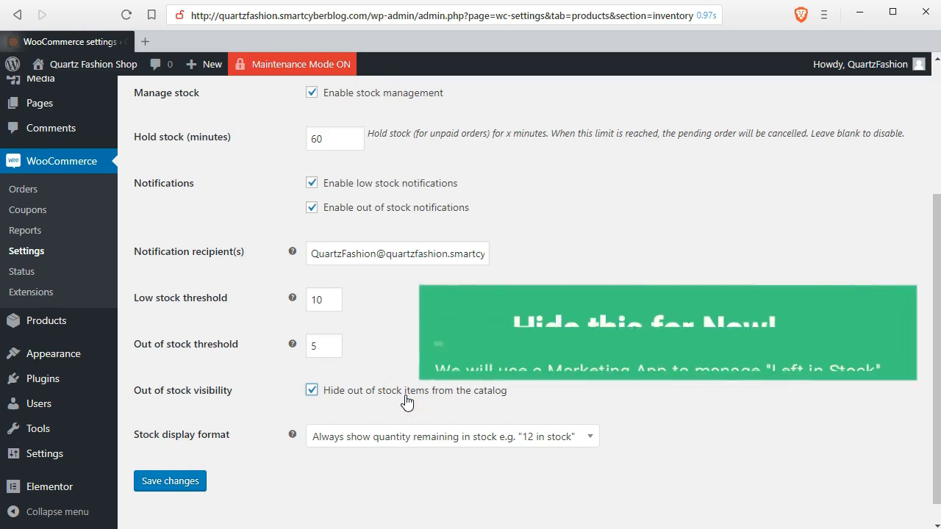
{"action": "left_click", "coordinate": [408, 438]}
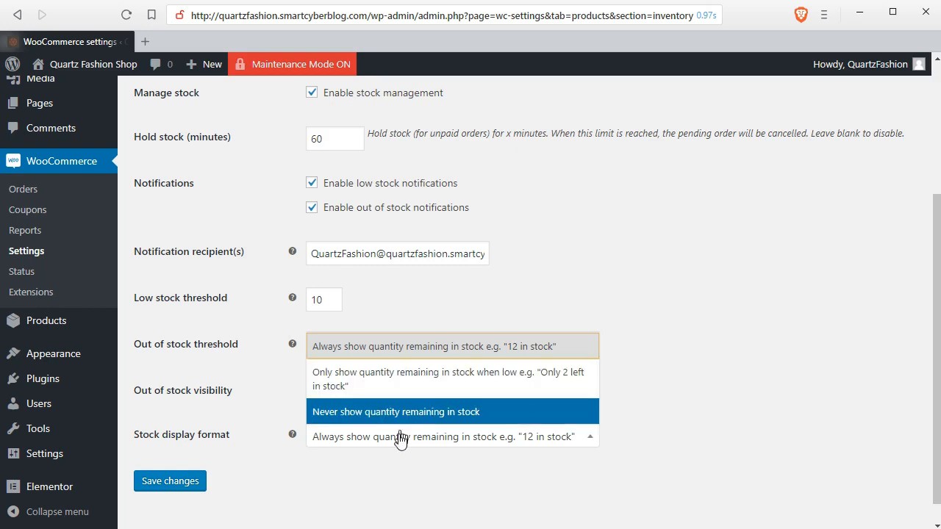
{"action": "left_click", "coordinate": [416, 384]}
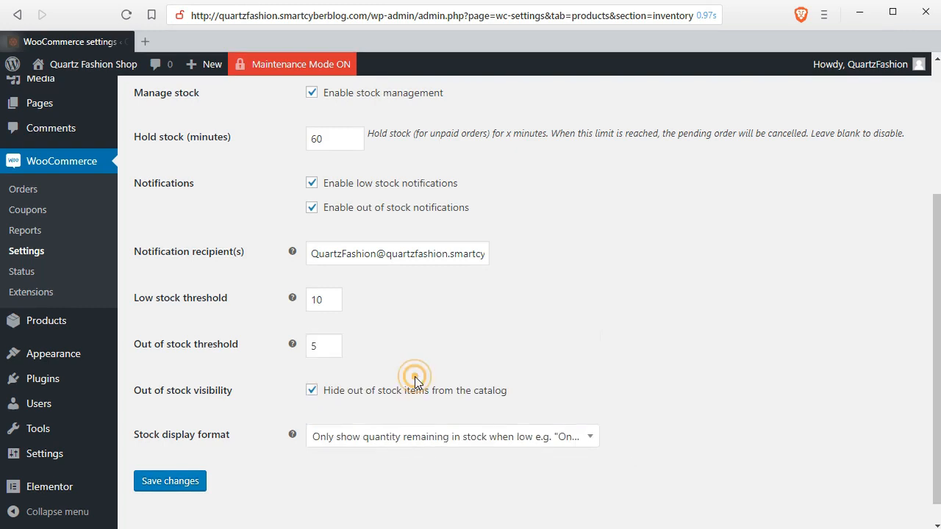
{"action": "left_click", "coordinate": [182, 477]}
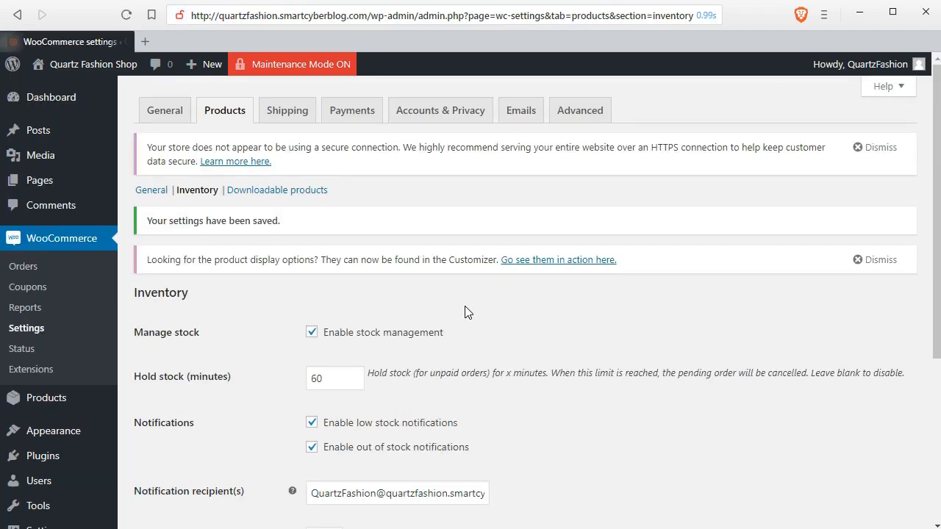
Step: Review the downloadable products settings and the available file download methods, keeping Force downloads
{"action": "left_click", "coordinate": [300, 191]}
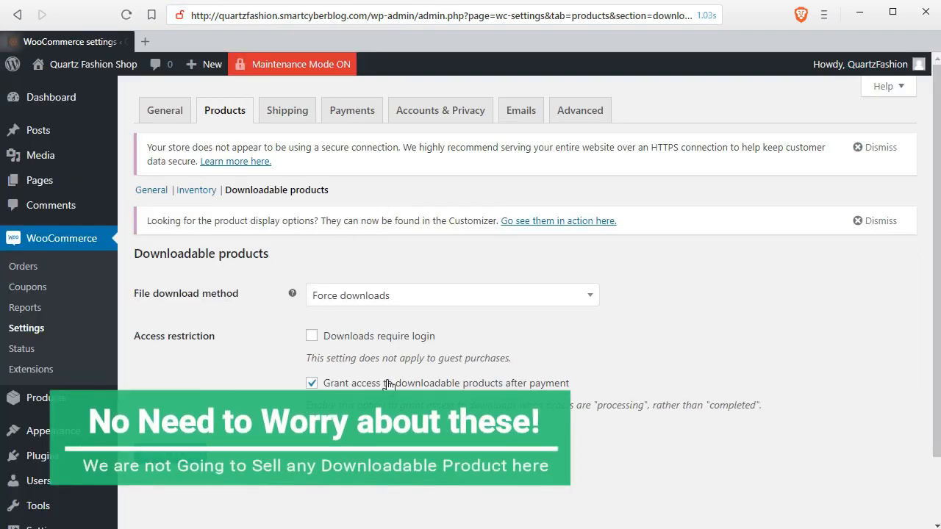
{"action": "left_click", "coordinate": [397, 309]}
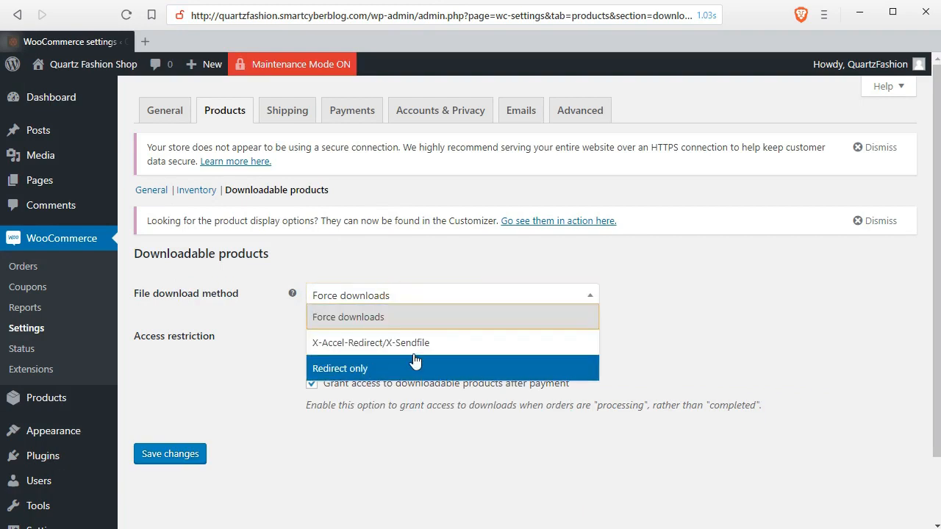
{"action": "left_click", "coordinate": [685, 282]}
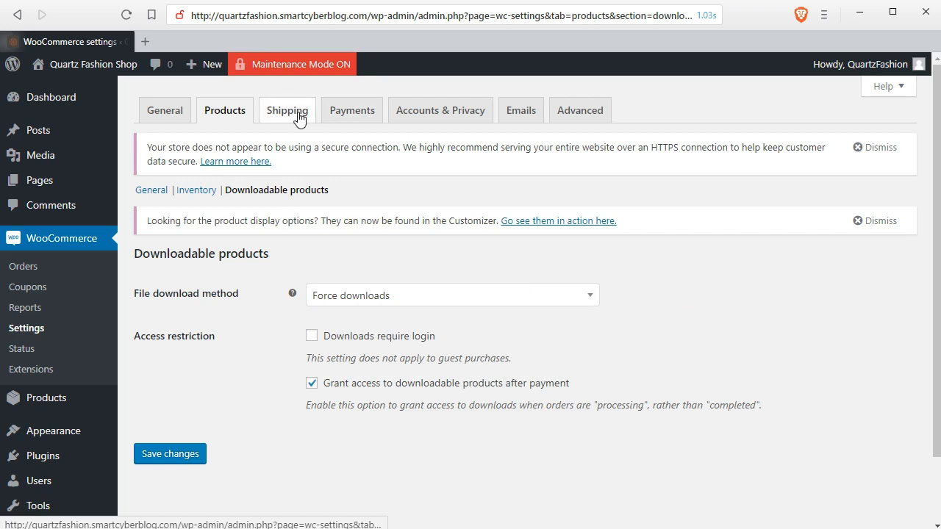
Step: Open the payment methods and switch Direct bank transfer on and off again
{"action": "left_click", "coordinate": [352, 114]}
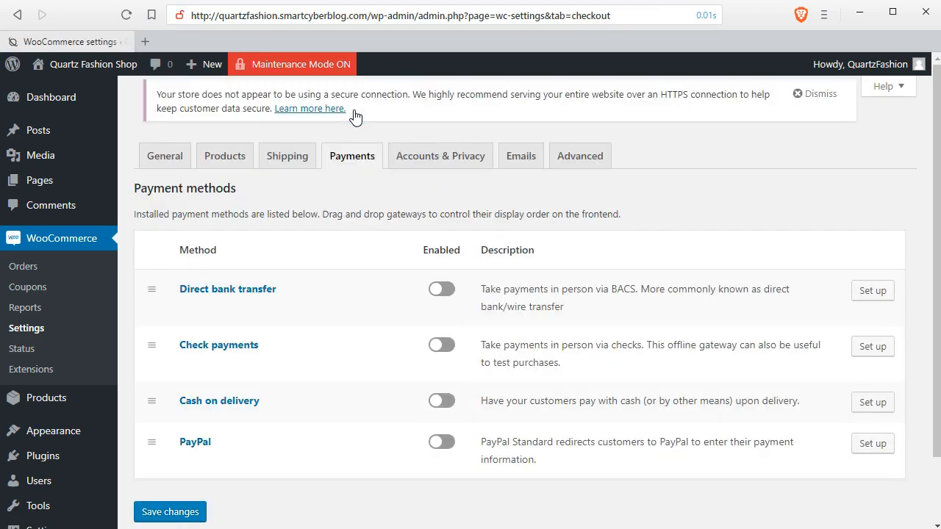
{"action": "left_click", "coordinate": [450, 298]}
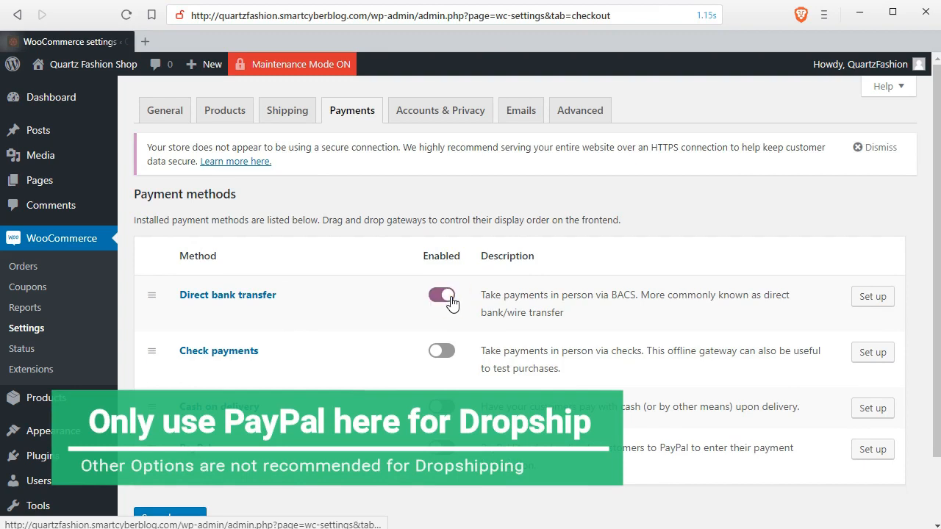
{"action": "left_click", "coordinate": [435, 298]}
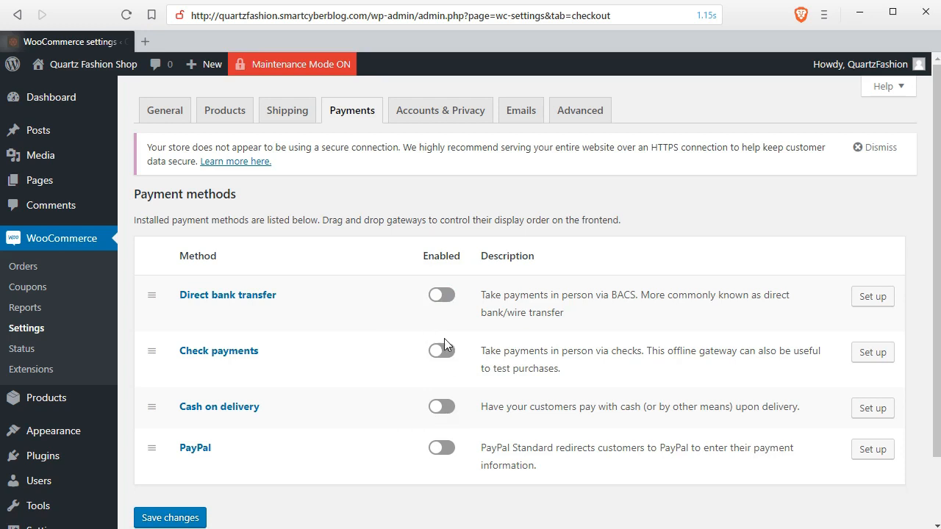
Step: Enable the PayPal payment method and replace the PayPal email in its setup with the registered account's e-mail address
{"action": "left_click", "coordinate": [441, 450]}
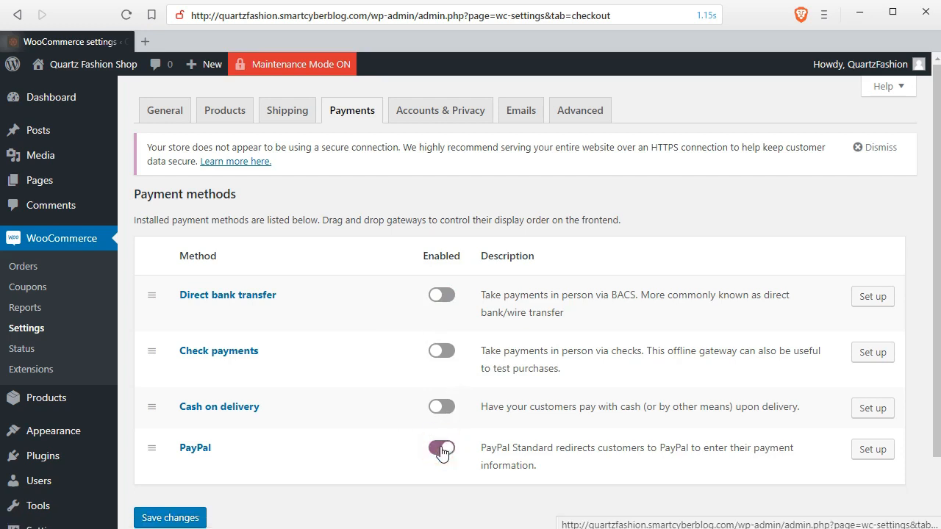
{"action": "left_click", "coordinate": [873, 450]}
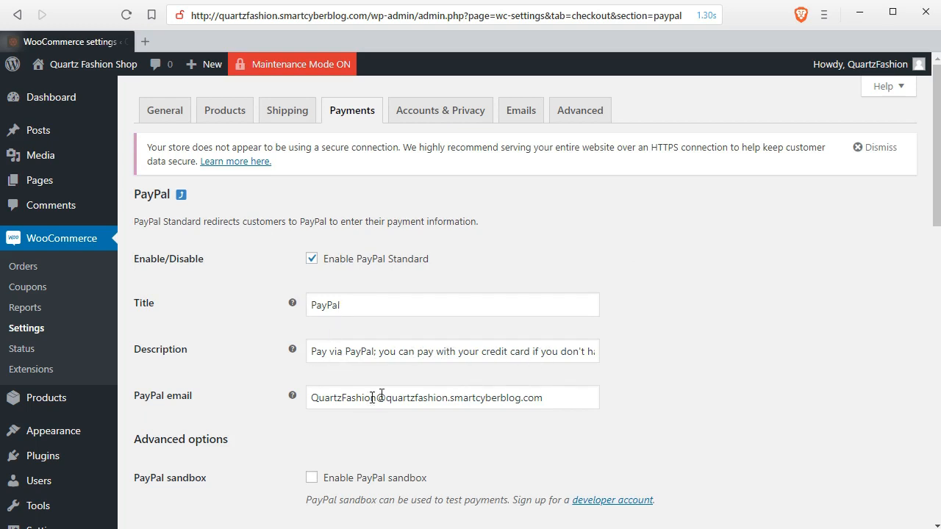
{"action": "left_click_drag", "start_coordinate": [311, 397], "coordinate": [546, 395]}
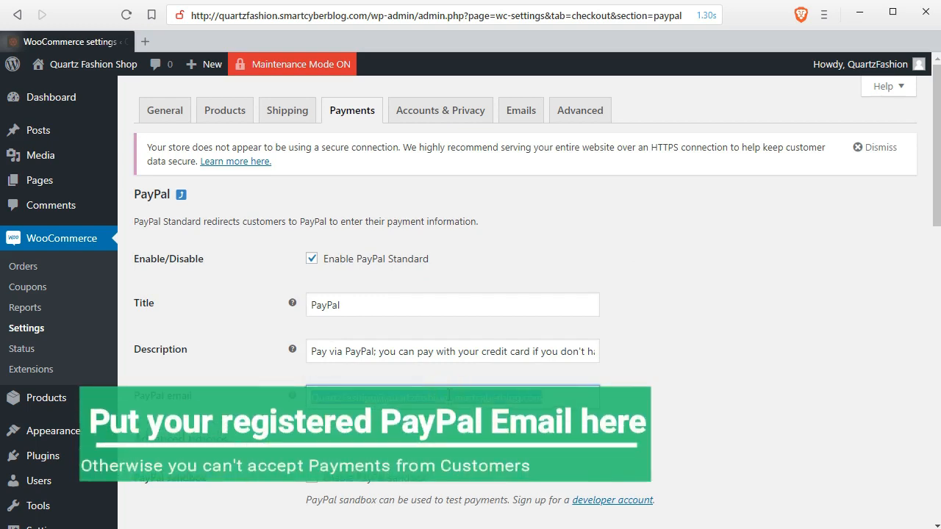
{"action": "type", "text": "your"}
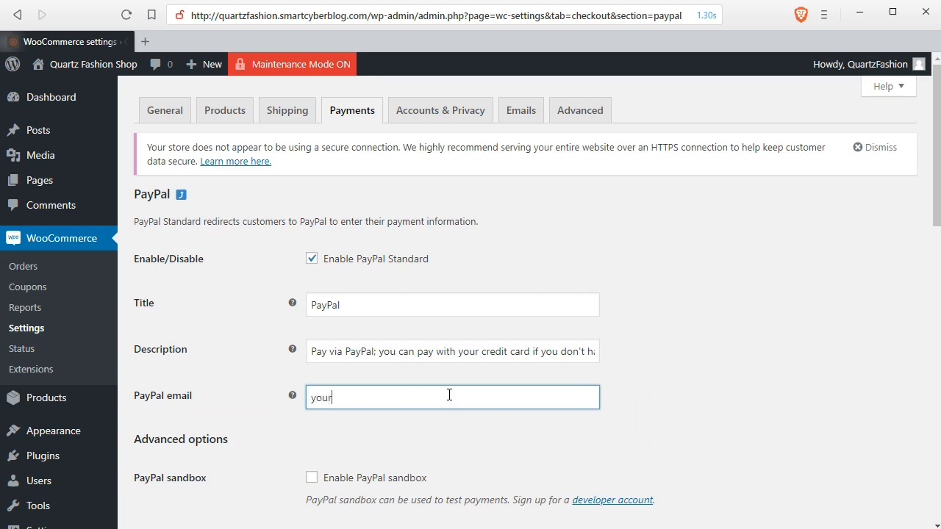
{"action": "type", "text": "paypalemailidhere@gmail"}
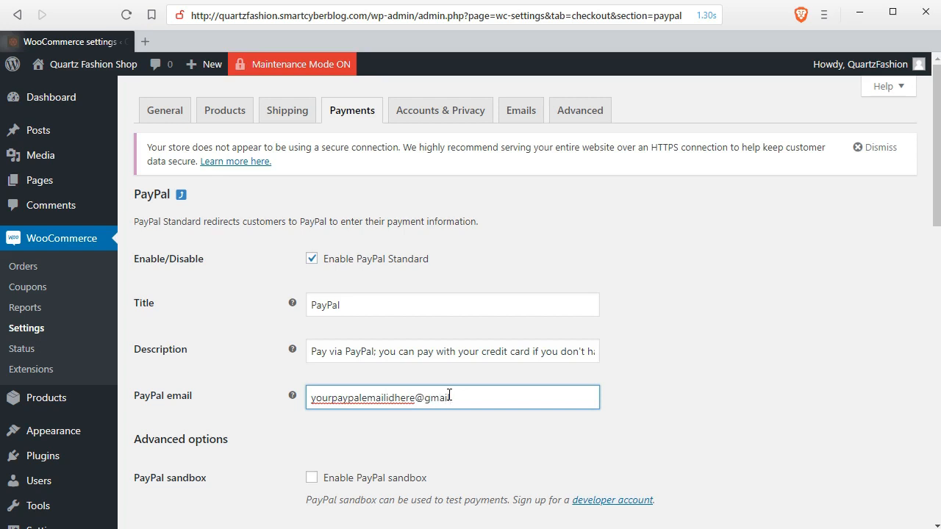
{"action": "type", "text": ".com"}
{"action": "left_click", "coordinate": [691, 284]}
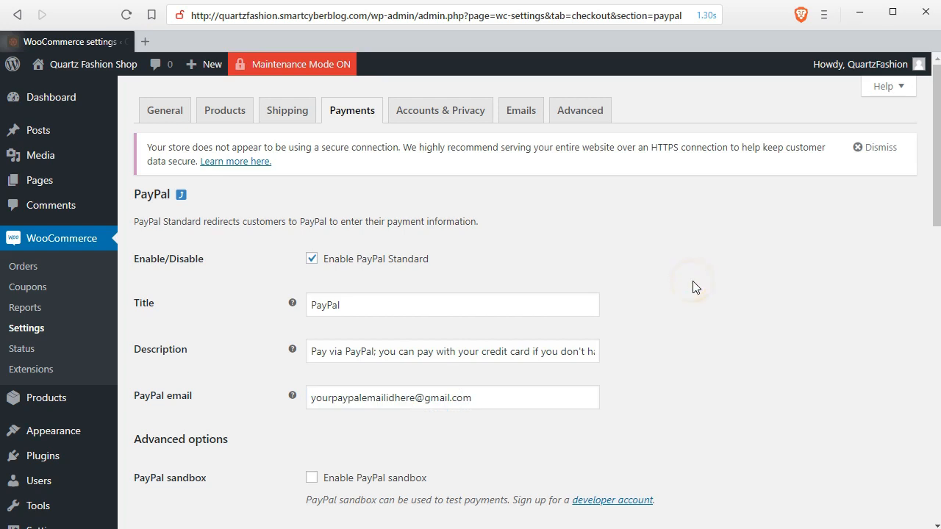
Step: Examine PayPal's advanced options, including the sandbox setting, the debug log note and the IPN email notifications
{"action": "scroll", "coordinate": [691, 283], "scroll_direction": "down", "scroll_amount": 1}
{"action": "scroll", "coordinate": [400, 400], "scroll_direction": "down", "scroll_amount": 3}
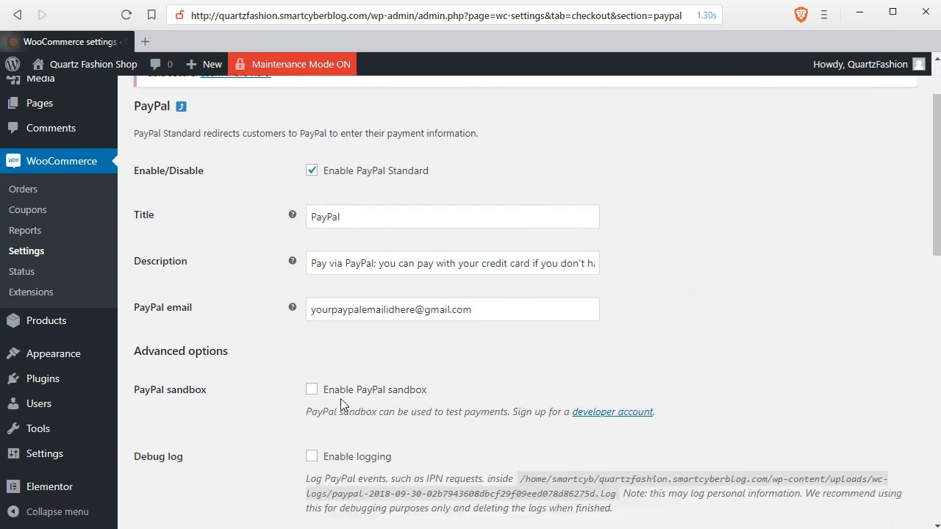
{"action": "left_click", "coordinate": [312, 360]}
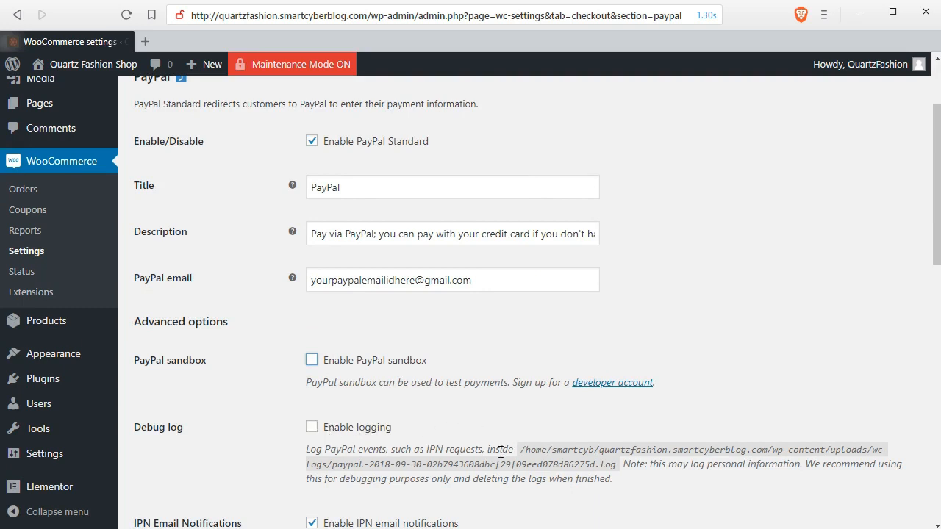
{"action": "left_click_drag", "start_coordinate": [514, 450], "coordinate": [625, 481]}
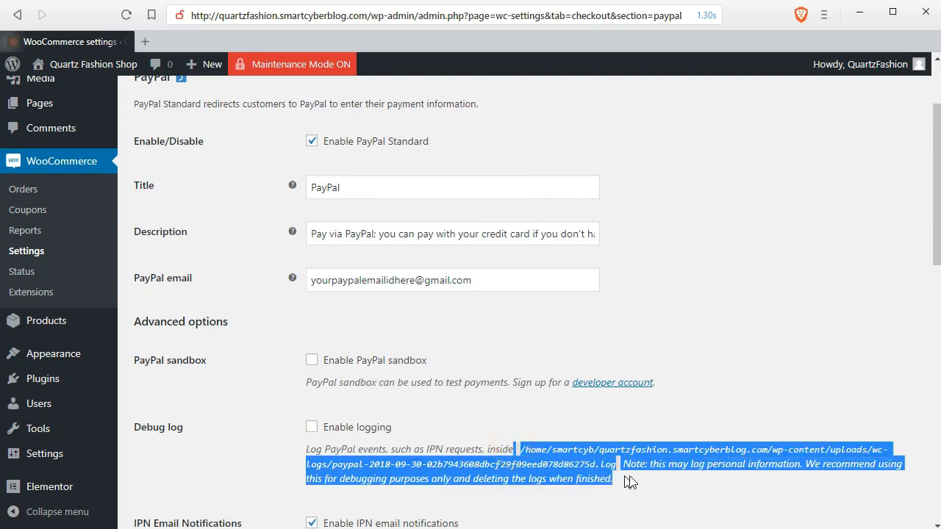
{"action": "left_click", "coordinate": [707, 464]}
{"action": "left_click_drag", "start_coordinate": [627, 465], "coordinate": [886, 483]}
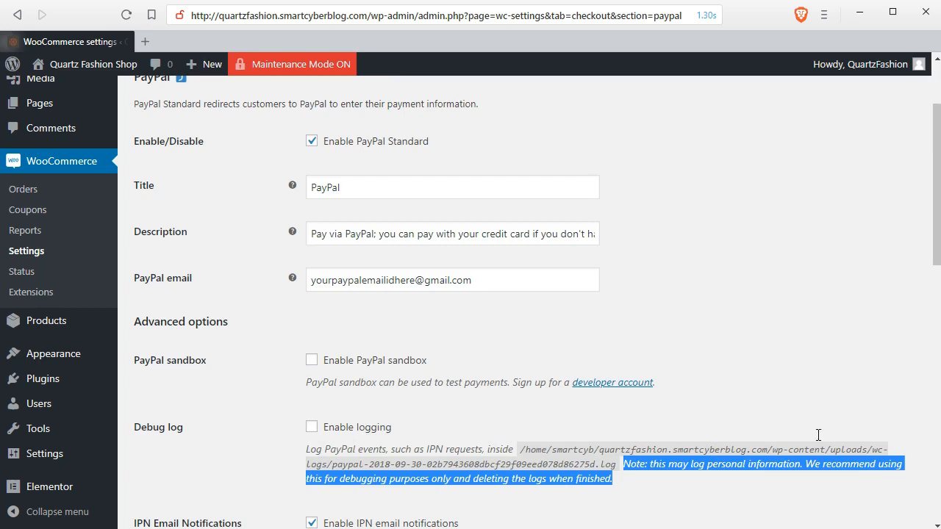
{"action": "left_click", "coordinate": [797, 377]}
{"action": "scroll", "coordinate": [797, 376], "scroll_direction": "down", "scroll_amount": 2}
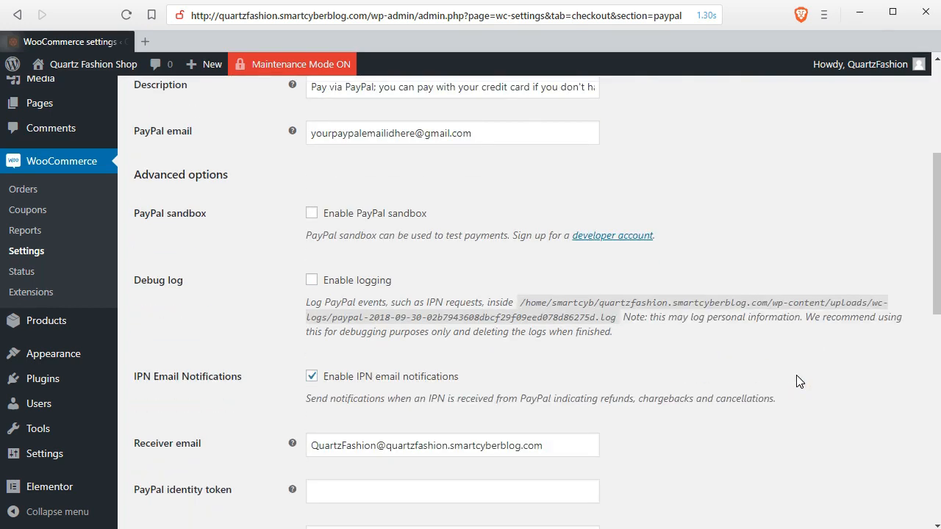
Step: Examine the Receiver email setting in PayPal's advanced options and compare it with the PayPal email address
{"action": "scroll", "coordinate": [725, 363], "scroll_direction": "down", "scroll_amount": 1}
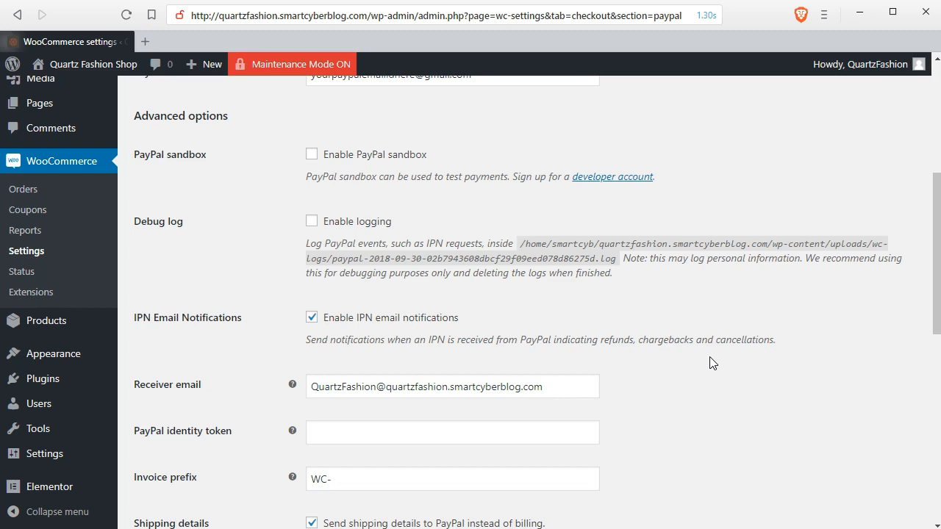
{"action": "scroll", "coordinate": [710, 362], "scroll_direction": "down", "scroll_amount": 3}
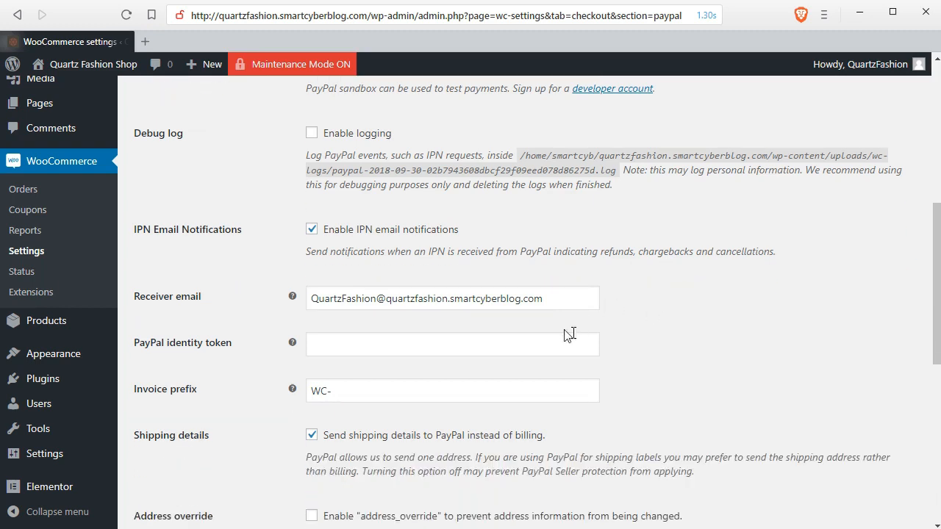
{"action": "left_click_drag", "start_coordinate": [552, 299], "coordinate": [309, 300]}
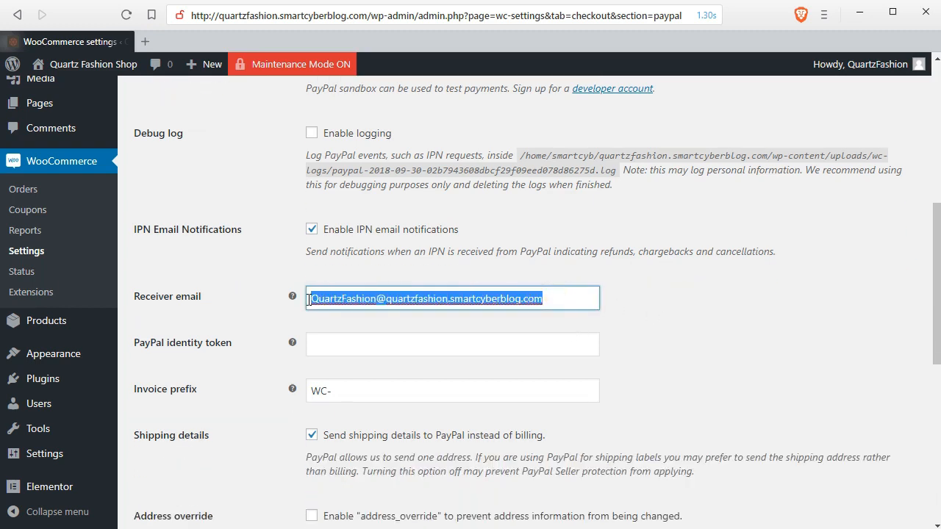
{"action": "mouse_move", "coordinate": [293, 297]}
{"action": "left_click", "coordinate": [578, 237]}
{"action": "scroll", "coordinate": [579, 236], "scroll_direction": "up", "scroll_amount": 3}
{"action": "scroll", "coordinate": [578, 232], "scroll_direction": "up", "scroll_amount": 1}
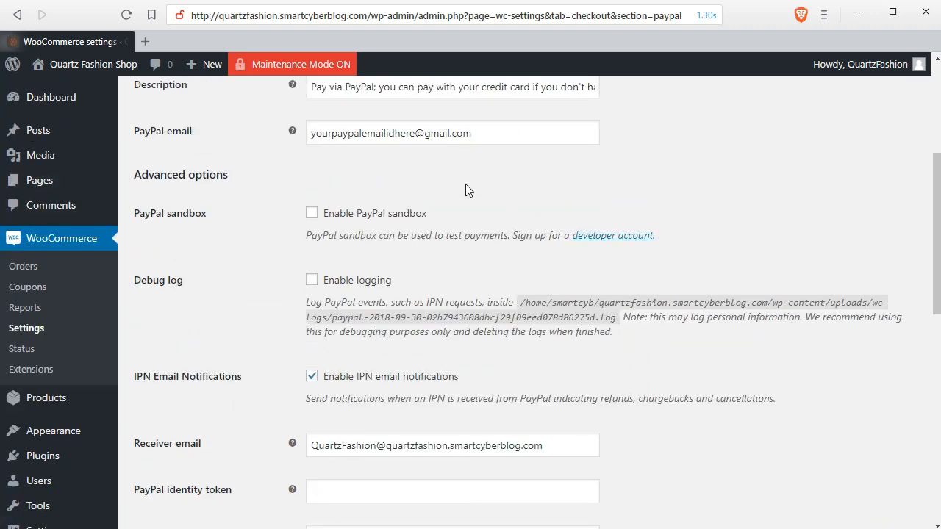
{"action": "left_click_drag", "start_coordinate": [477, 132], "coordinate": [311, 133]}
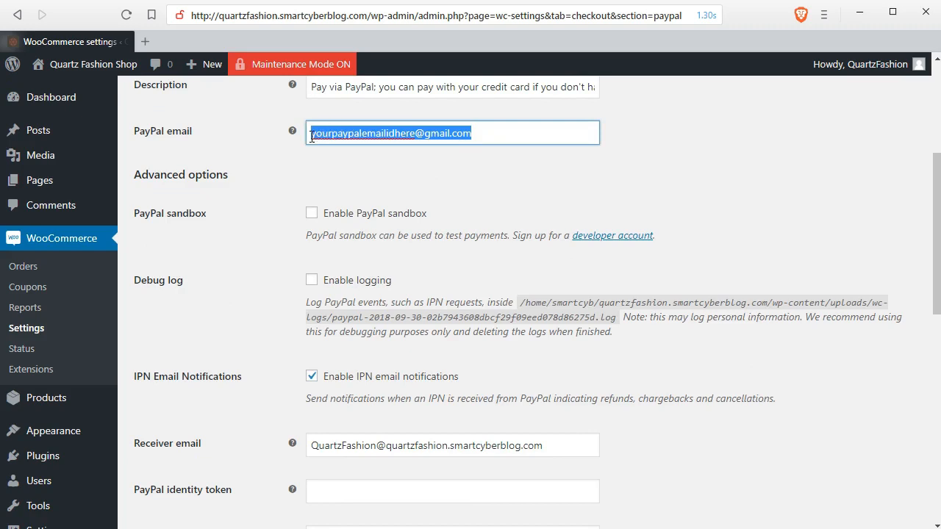
{"action": "left_click", "coordinate": [350, 441]}
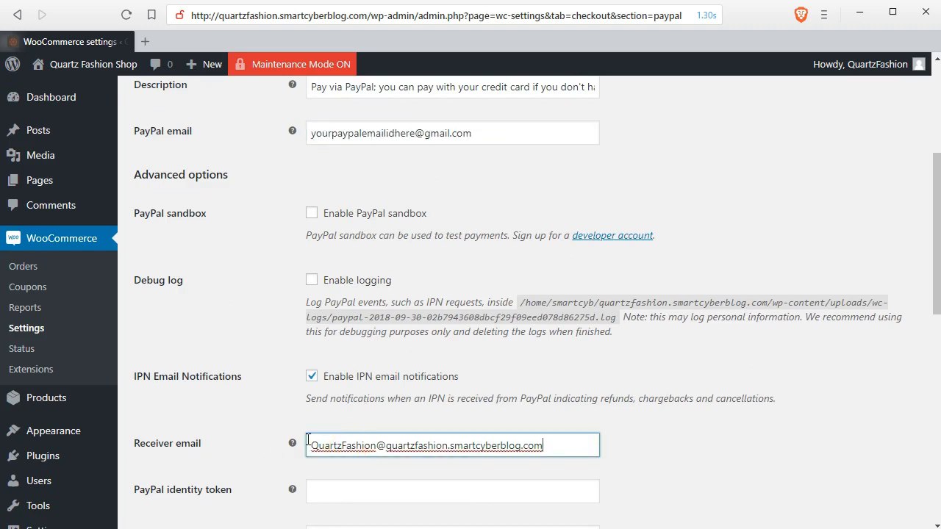
{"action": "left_click_drag", "start_coordinate": [306, 446], "coordinate": [555, 440]}
{"action": "left_click", "coordinate": [552, 379]}
{"action": "scroll", "coordinate": [552, 379], "scroll_direction": "down", "scroll_amount": 2}
{"action": "scroll", "coordinate": [553, 380], "scroll_direction": "down", "scroll_amount": 1}
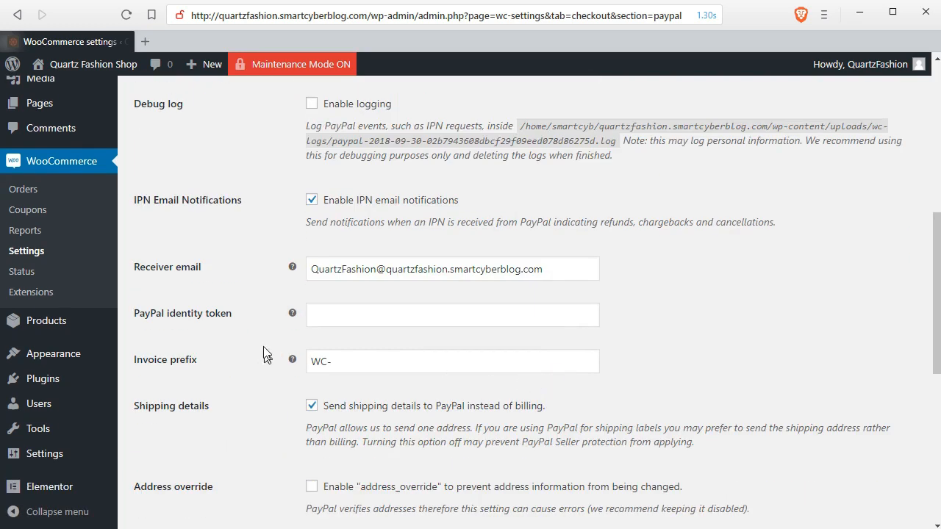
Step: Check the help notes for the PayPal identity token and invoice prefix, and set the invoice prefix to QF-
{"action": "mouse_move", "coordinate": [290, 315]}
{"action": "mouse_move", "coordinate": [292, 360]}
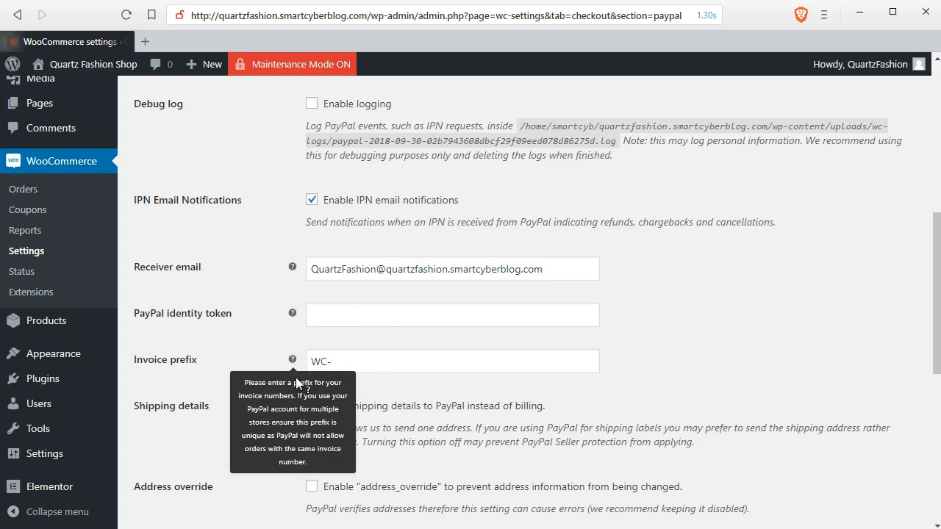
{"action": "left_click_drag", "start_coordinate": [326, 368], "coordinate": [293, 373]}
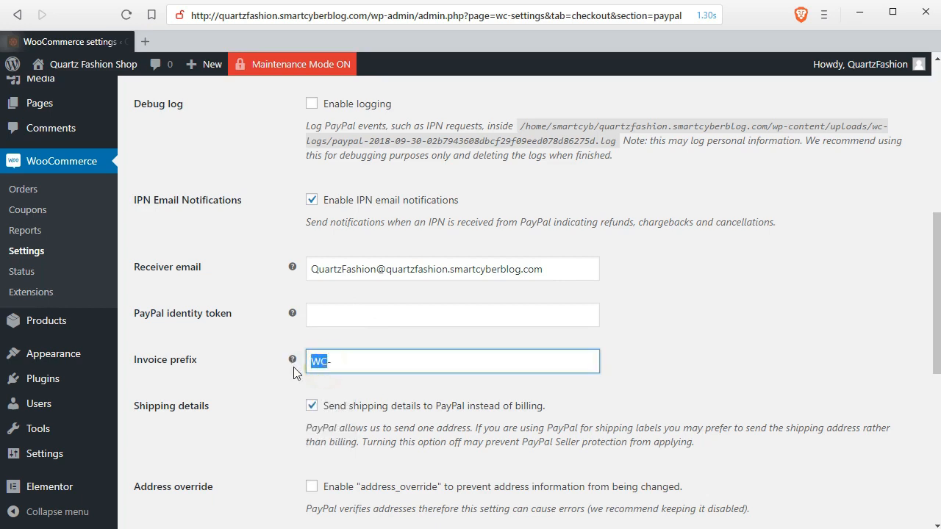
{"action": "type", "text": "QF-"}
Step: Examine the shipping details option with its seller protection note and the address override recommendation, keeping shipping details enabled and address override disabled
{"action": "left_click_drag", "start_coordinate": [937, 317], "coordinate": [903, 353]}
{"action": "left_click", "coordinate": [311, 265]}
{"action": "left_click", "coordinate": [312, 265]}
{"action": "left_click_drag", "start_coordinate": [290, 256], "coordinate": [558, 272]}
{"action": "left_click_drag", "start_coordinate": [301, 295], "coordinate": [457, 286]}
{"action": "left_click_drag", "start_coordinate": [469, 288], "coordinate": [476, 289]}
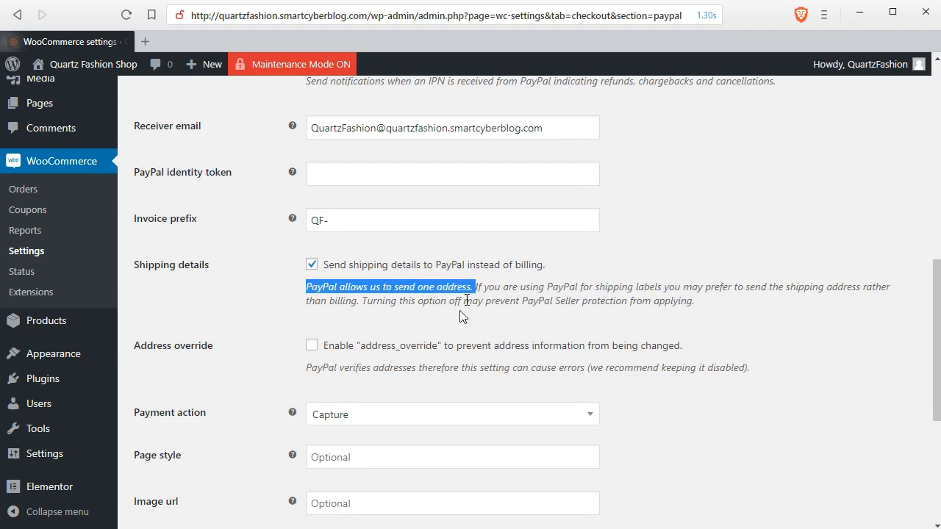
{"action": "left_click_drag", "start_coordinate": [549, 287], "coordinate": [890, 289]}
{"action": "left_click_drag", "start_coordinate": [362, 301], "coordinate": [692, 300]}
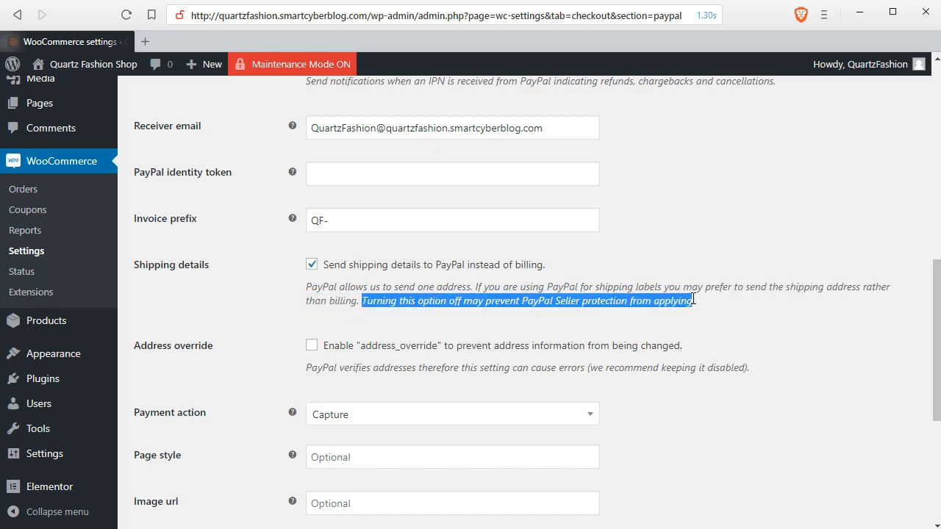
{"action": "left_click", "coordinate": [417, 308]}
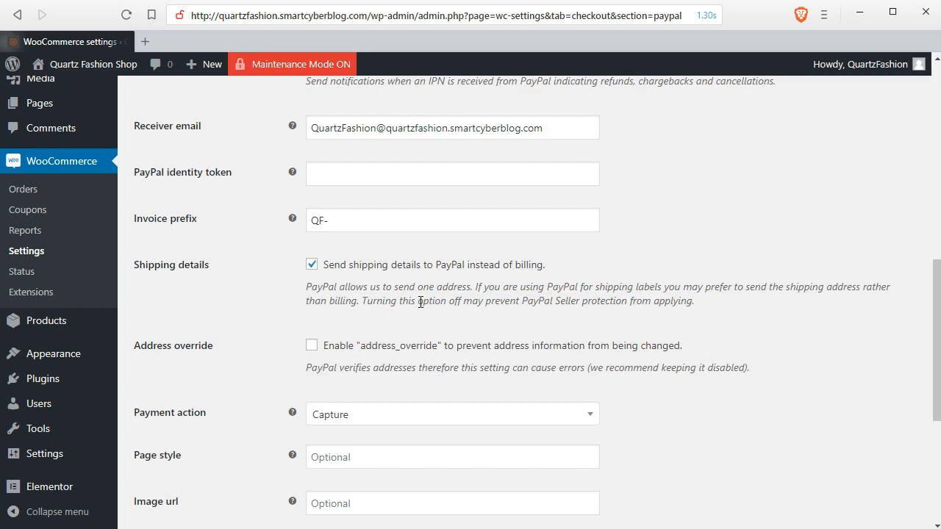
{"action": "left_click_drag", "start_coordinate": [418, 301], "coordinate": [469, 304]}
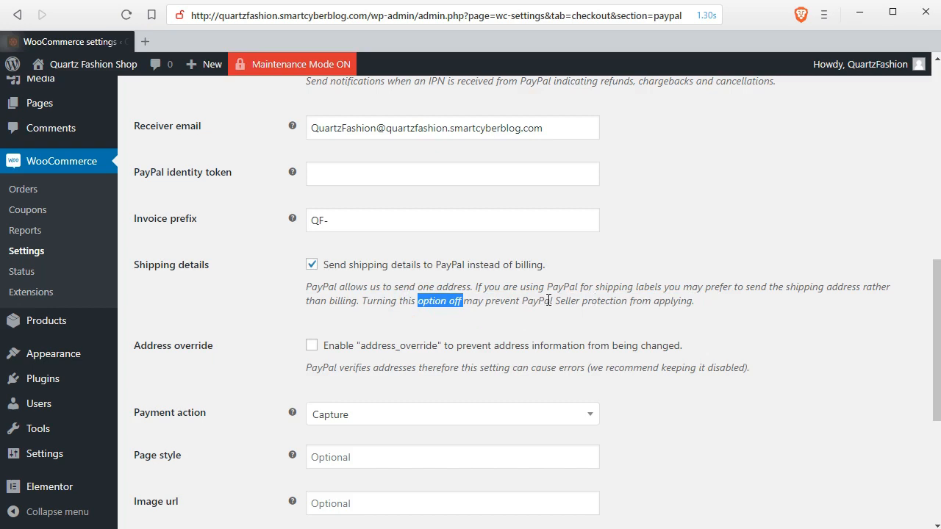
{"action": "left_click_drag", "start_coordinate": [485, 302], "coordinate": [629, 313]}
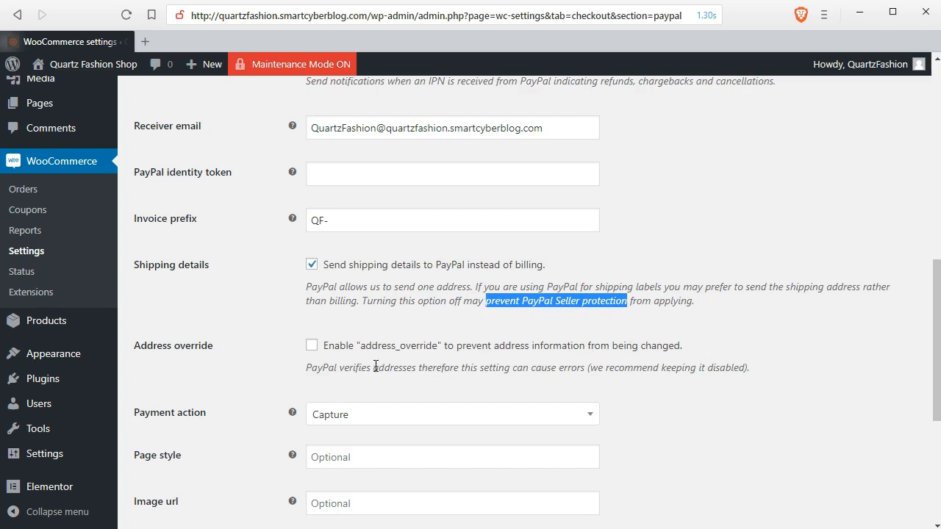
{"action": "left_click_drag", "start_coordinate": [306, 369], "coordinate": [750, 372]}
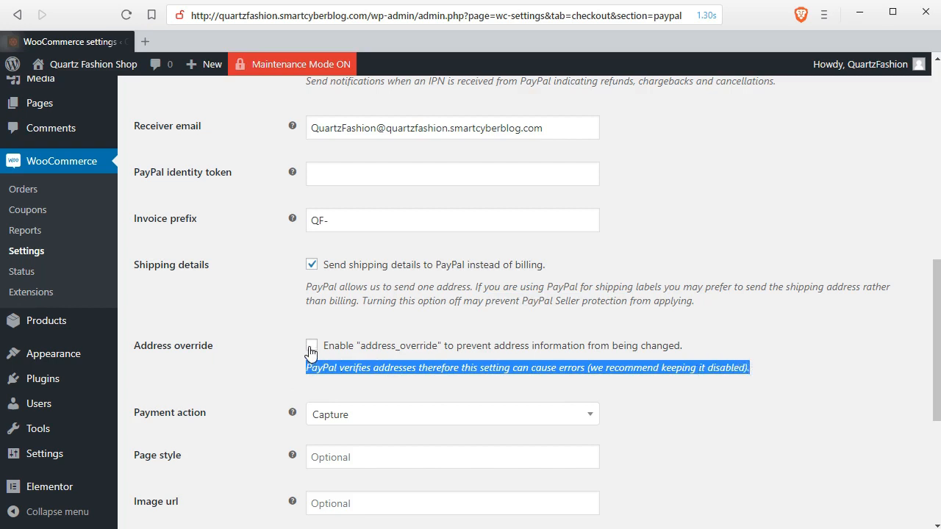
{"action": "left_click", "coordinate": [698, 398]}
Step: Switch the PayPal payment action to Authorize and back to Capture
{"action": "left_click_drag", "start_coordinate": [938, 365], "coordinate": [938, 414]}
{"action": "left_click", "coordinate": [123, 272]}
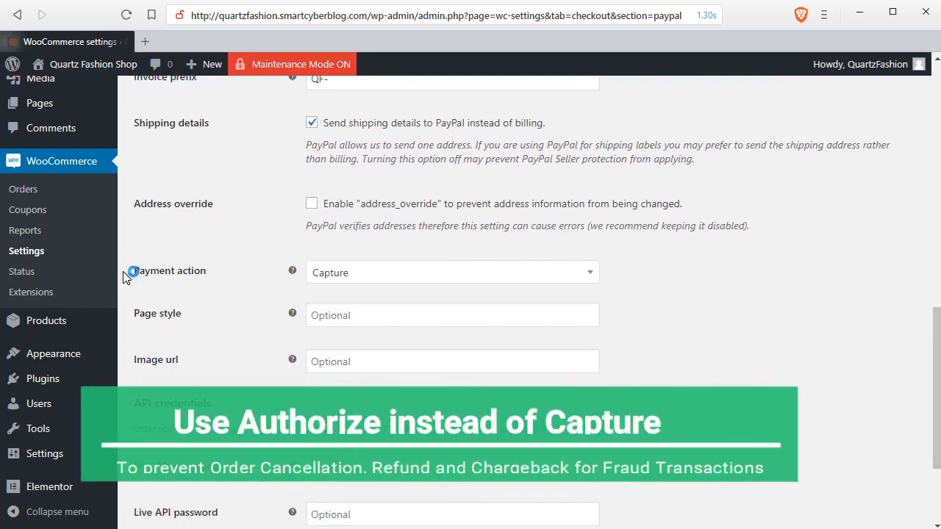
{"action": "left_click_drag", "start_coordinate": [123, 271], "coordinate": [217, 277]}
{"action": "left_click", "coordinate": [230, 250]}
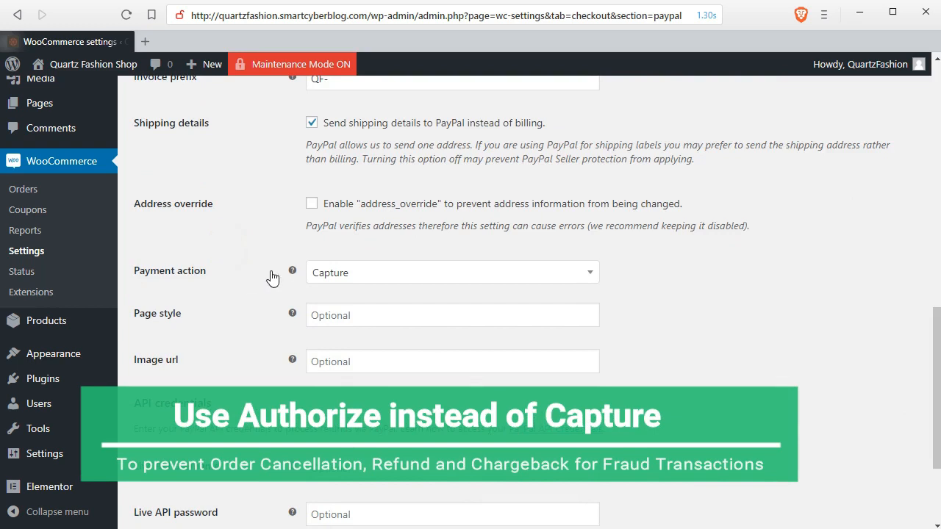
{"action": "left_click", "coordinate": [368, 275]}
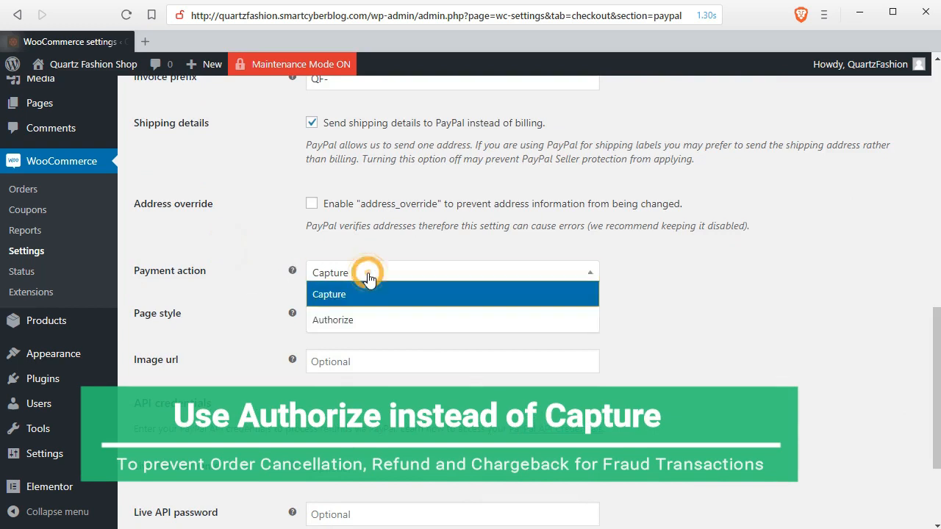
{"action": "left_click", "coordinate": [350, 324]}
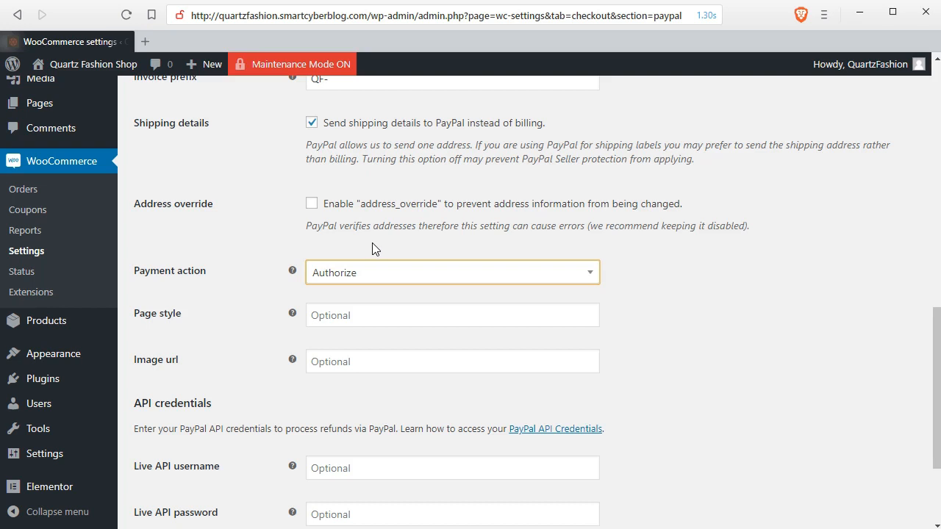
{"action": "left_click", "coordinate": [377, 277]}
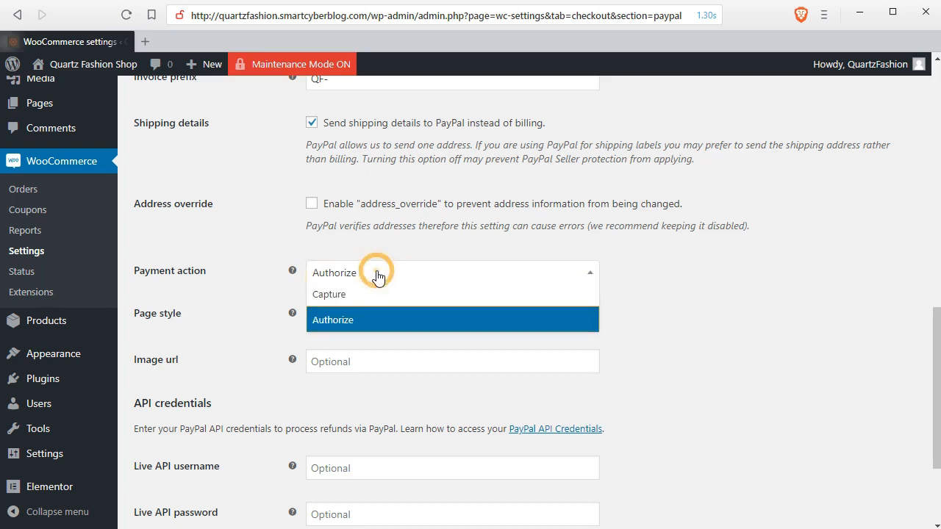
{"action": "left_click", "coordinate": [364, 294]}
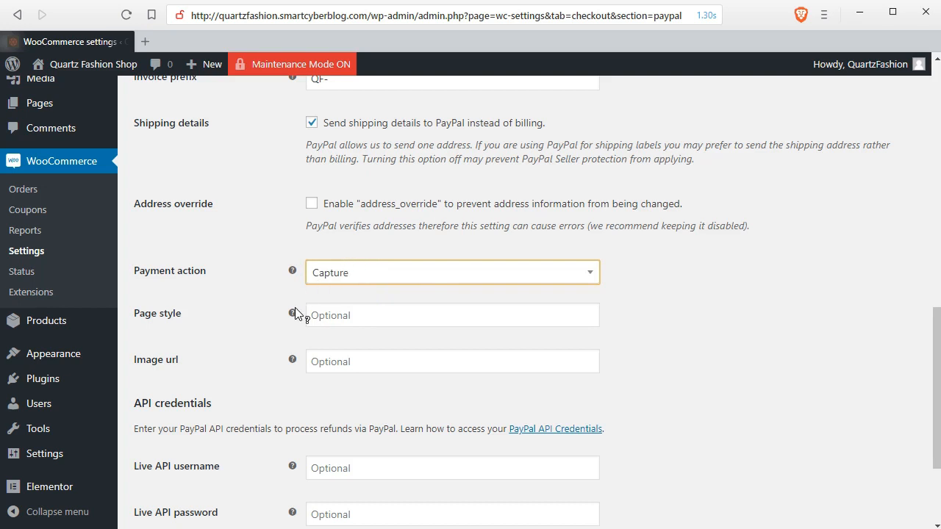
Step: Check the help notes for Page style and Image url, and open the shop's front page in a new tab
{"action": "mouse_move", "coordinate": [294, 311]}
{"action": "mouse_move", "coordinate": [293, 361]}
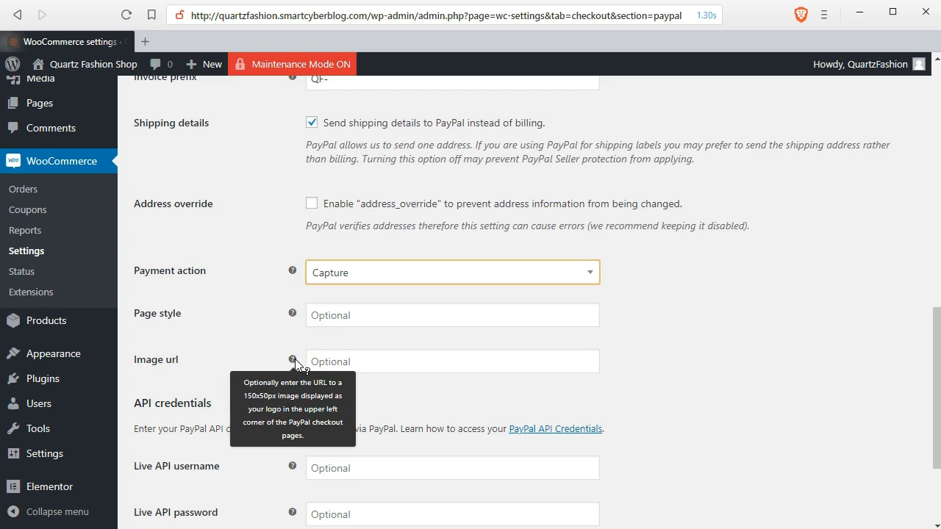
{"action": "mouse_move", "coordinate": [80, 77]}
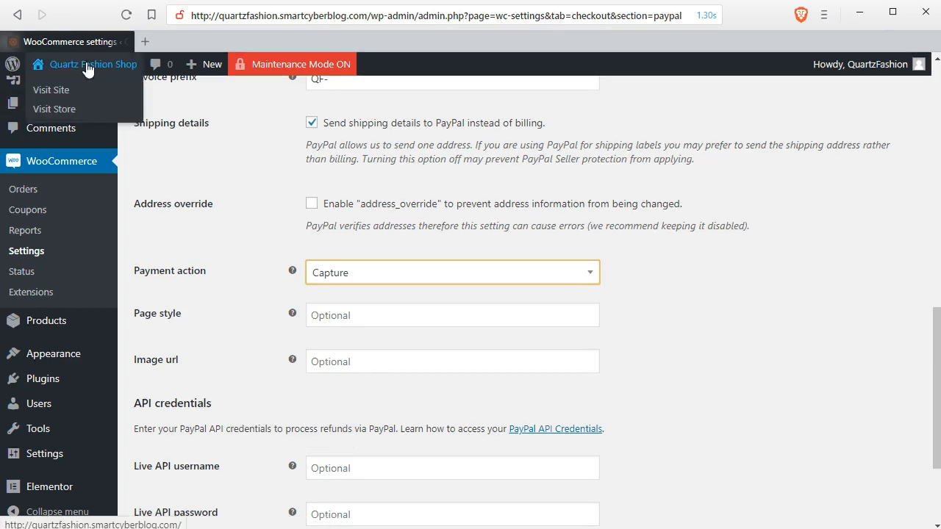
{"action": "right_click", "coordinate": [75, 90]}
{"action": "left_click", "coordinate": [103, 94]}
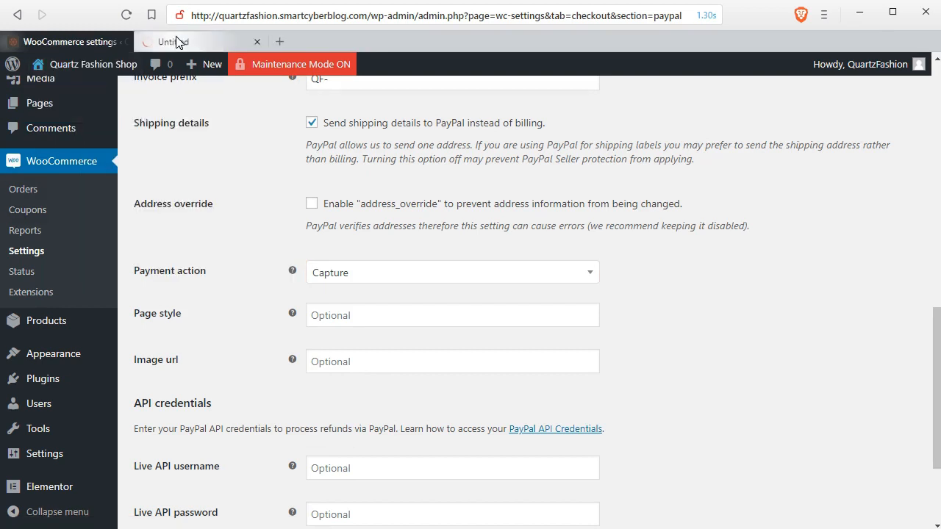
{"action": "left_click", "coordinate": [176, 42]}
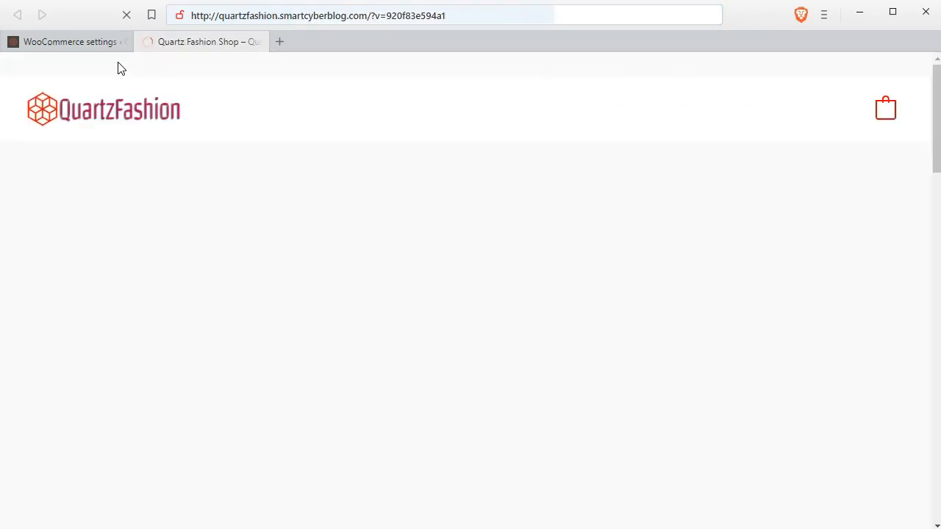
Step: Try to get the site logo's URL by opening the image in its own tab, and close that tab
{"action": "right_click", "coordinate": [115, 108]}
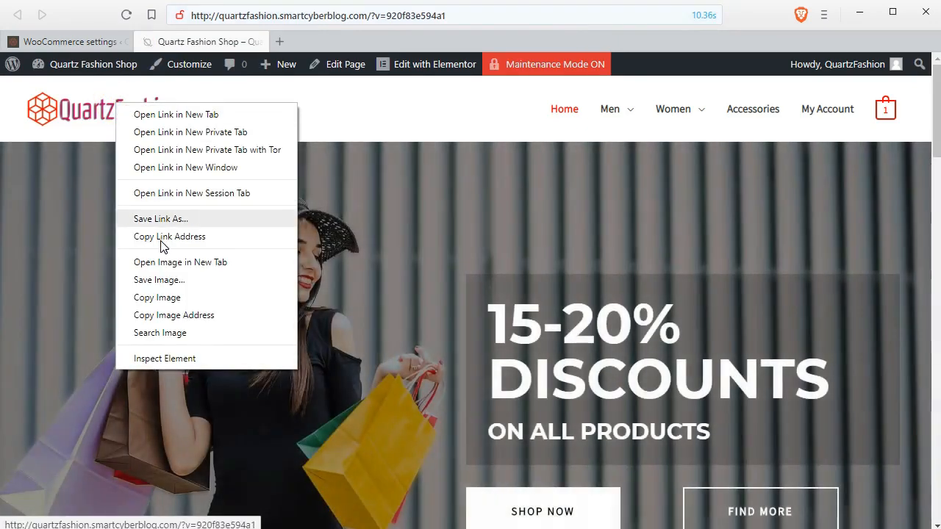
{"action": "left_click", "coordinate": [168, 266]}
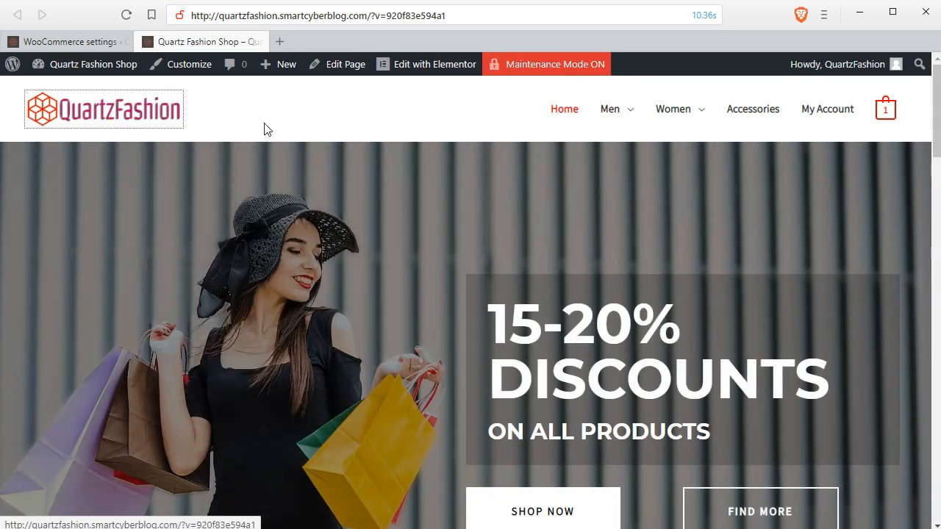
{"action": "left_click", "coordinate": [317, 44]}
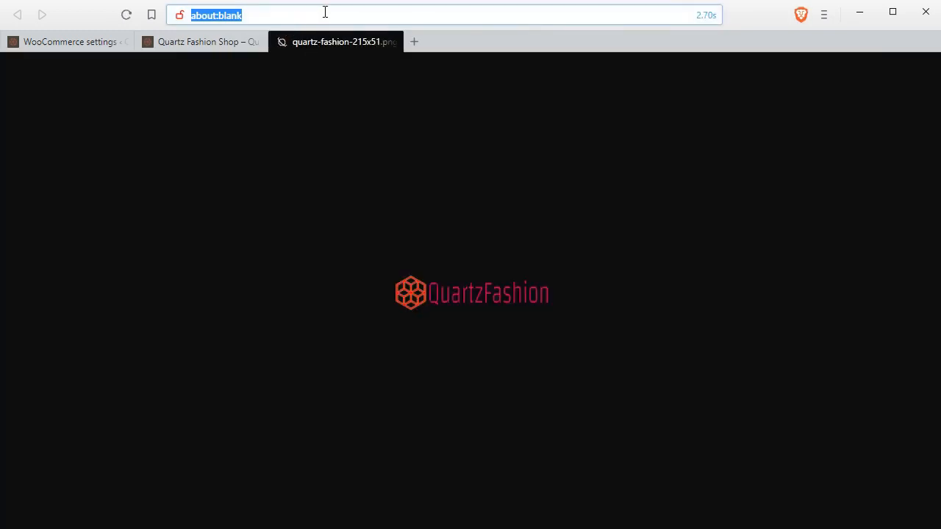
{"action": "left_click", "coordinate": [325, 12]}
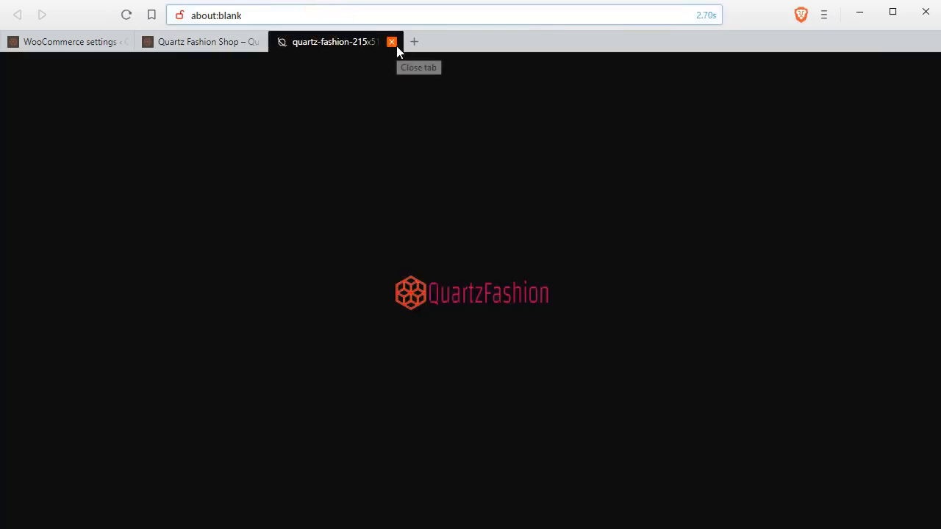
{"action": "left_click", "coordinate": [395, 43]}
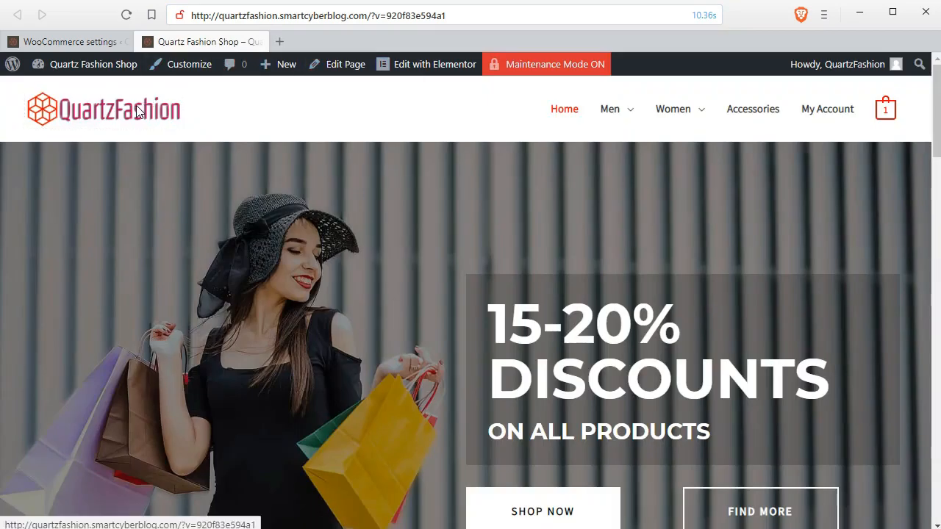
Step: Copy the image address of the QuartzFashion header logo and return to the PayPal settings page
{"action": "right_click", "coordinate": [137, 109]}
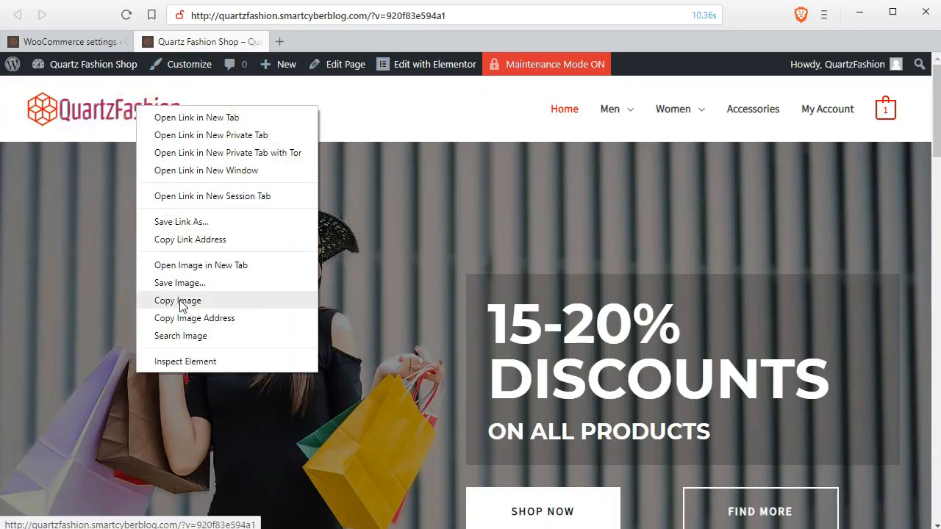
{"action": "left_click", "coordinate": [181, 318]}
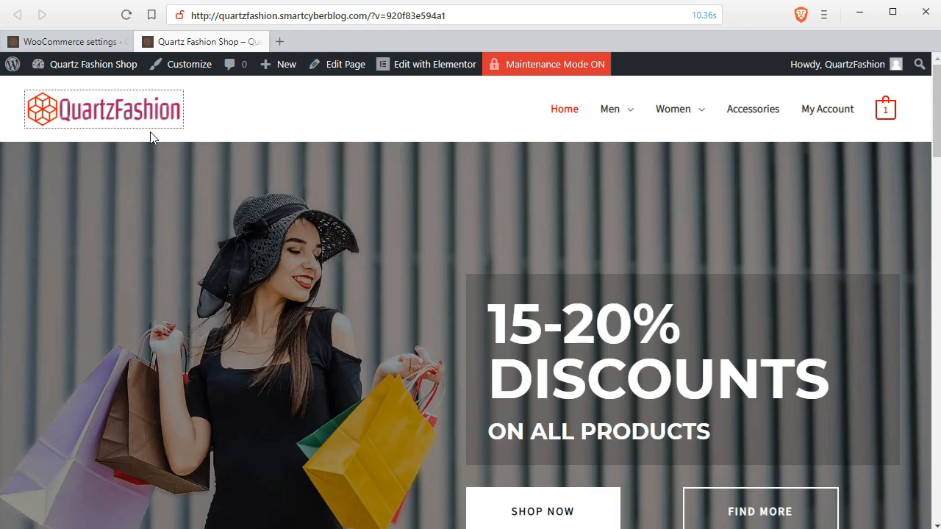
{"action": "right_click", "coordinate": [137, 101]}
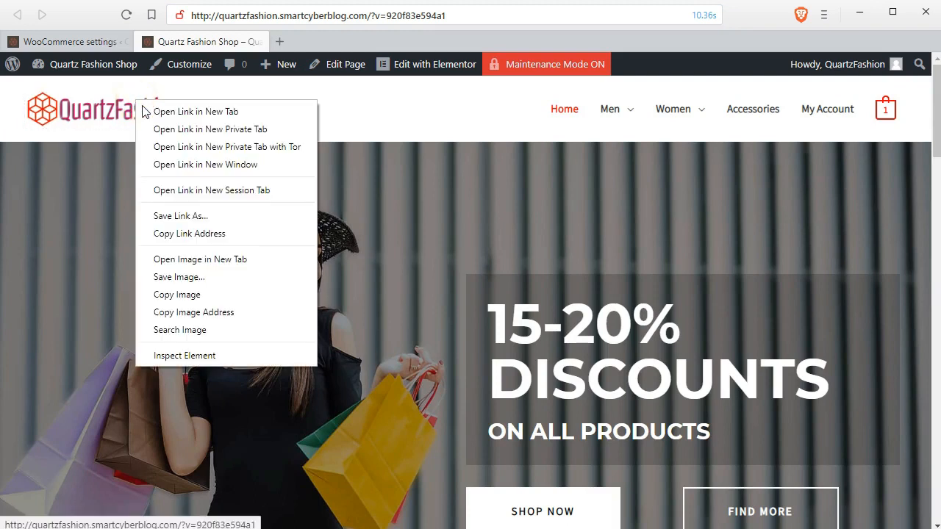
{"action": "left_click", "coordinate": [206, 318]}
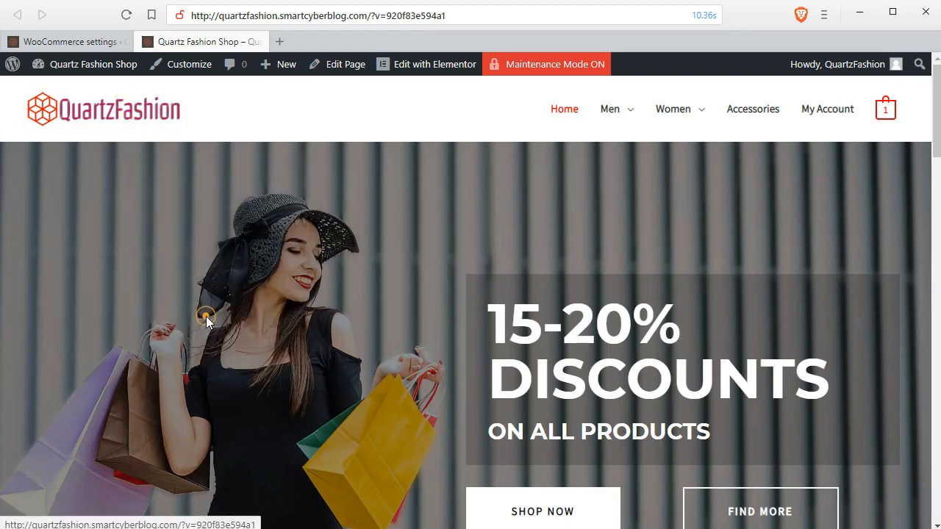
{"action": "left_click", "coordinate": [69, 40]}
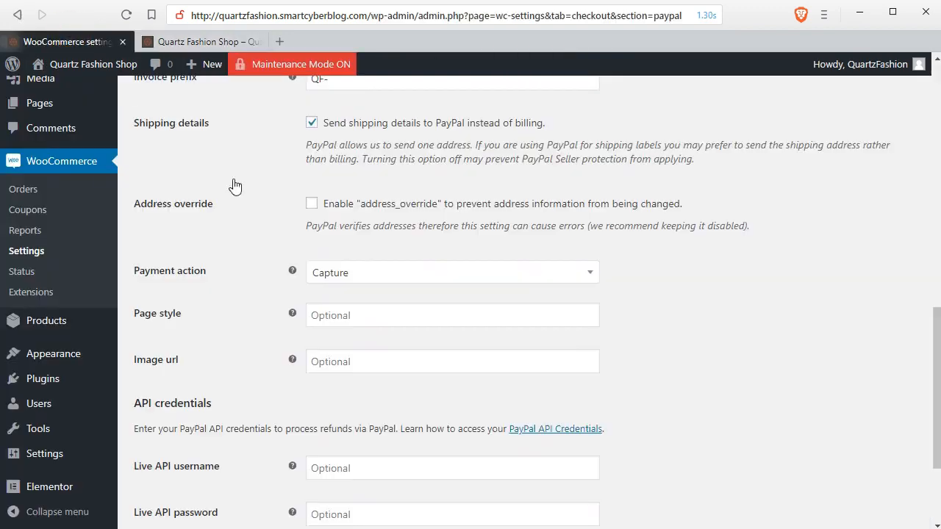
Step: Paste the copied QuartzFashion logo address as the PayPal Image url
{"action": "right_click", "coordinate": [350, 363]}
{"action": "left_click", "coordinate": [363, 419]}
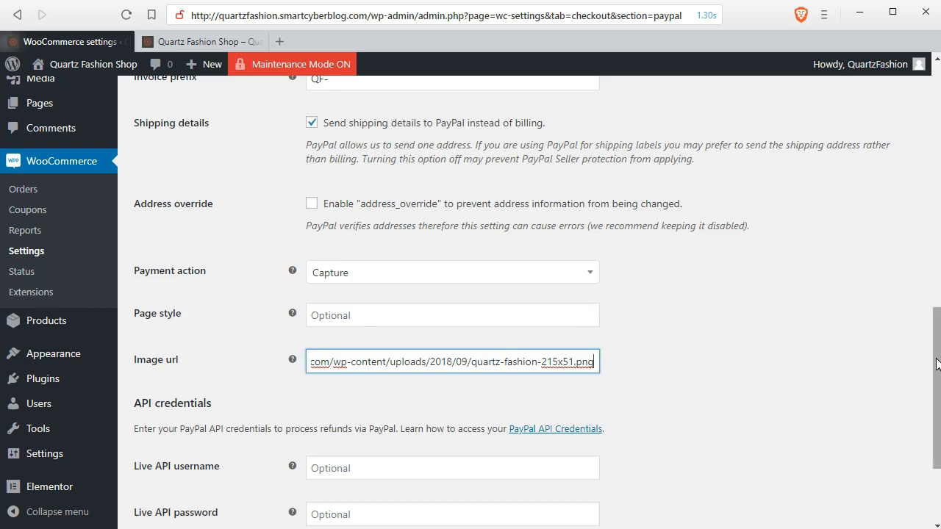
{"action": "left_click_drag", "start_coordinate": [938, 381], "coordinate": [939, 432]}
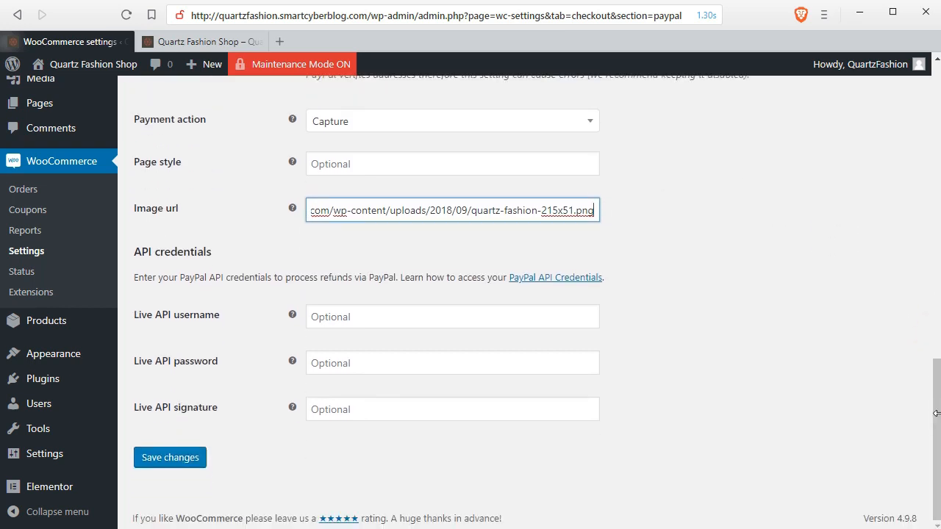
Step: Review the API credentials section and the help notes for its live API username and signature fields
{"action": "mouse_move", "coordinate": [293, 314]}
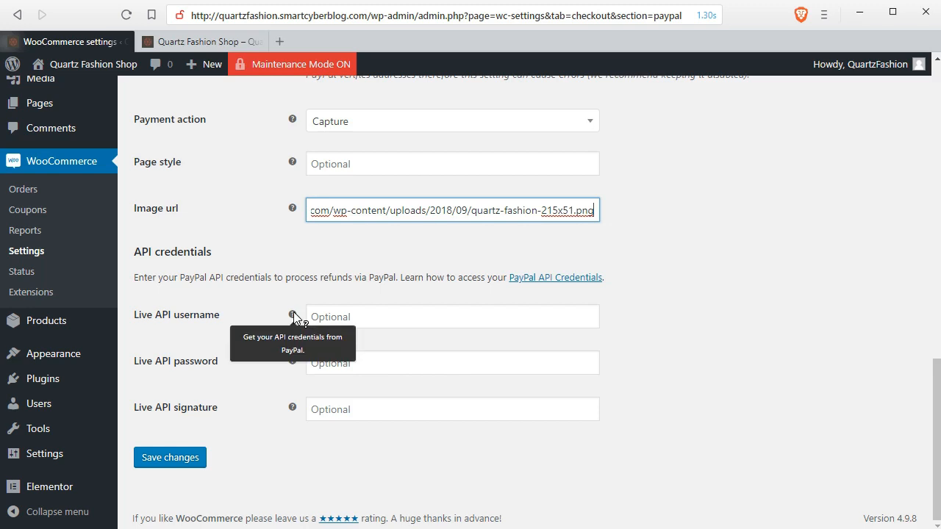
{"action": "left_click_drag", "start_coordinate": [136, 279], "coordinate": [378, 284]}
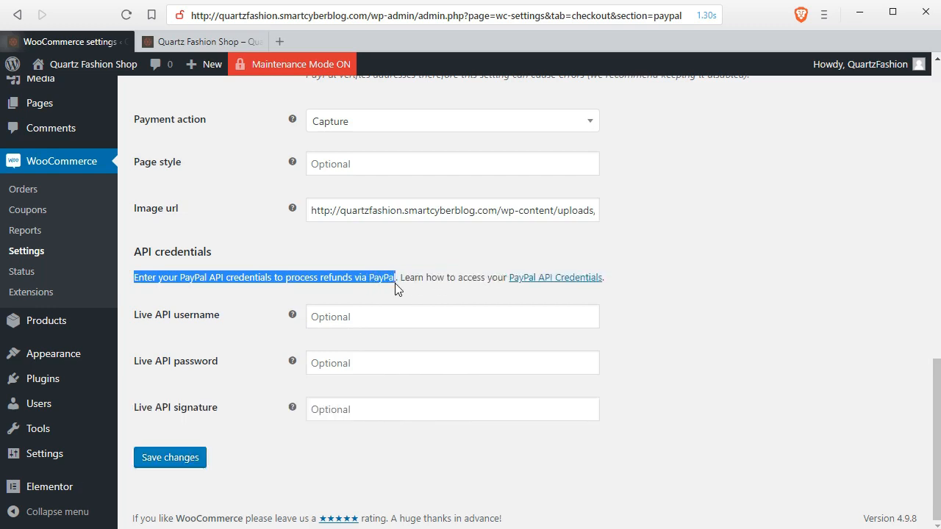
{"action": "left_click", "coordinate": [317, 280]}
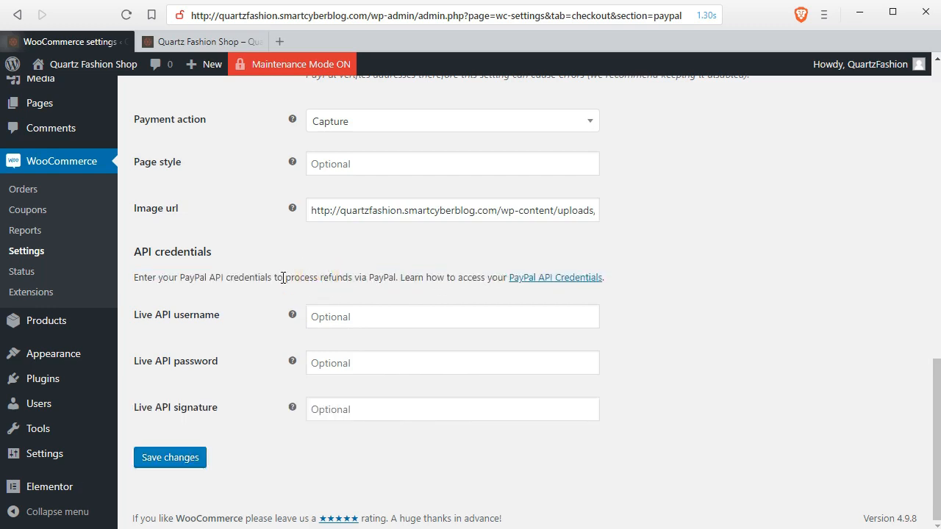
{"action": "left_click_drag", "start_coordinate": [286, 278], "coordinate": [397, 276]}
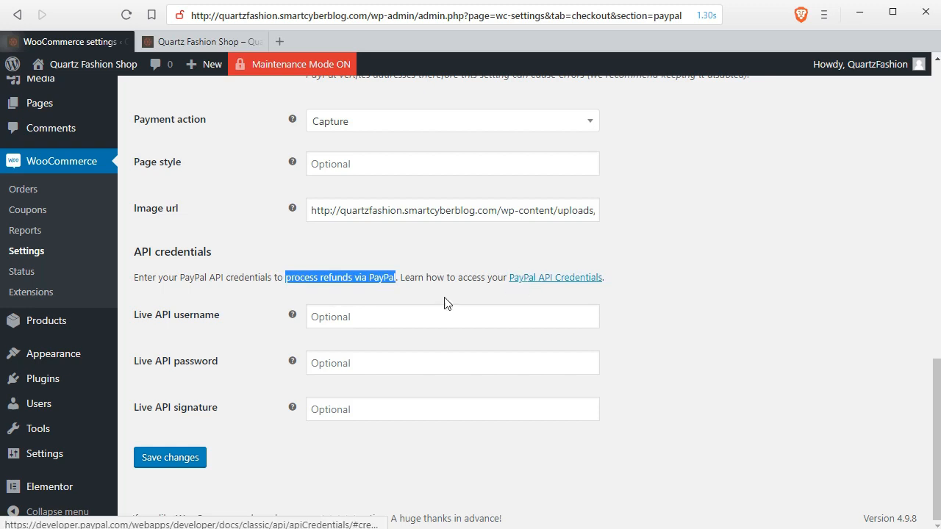
{"action": "mouse_move", "coordinate": [291, 318]}
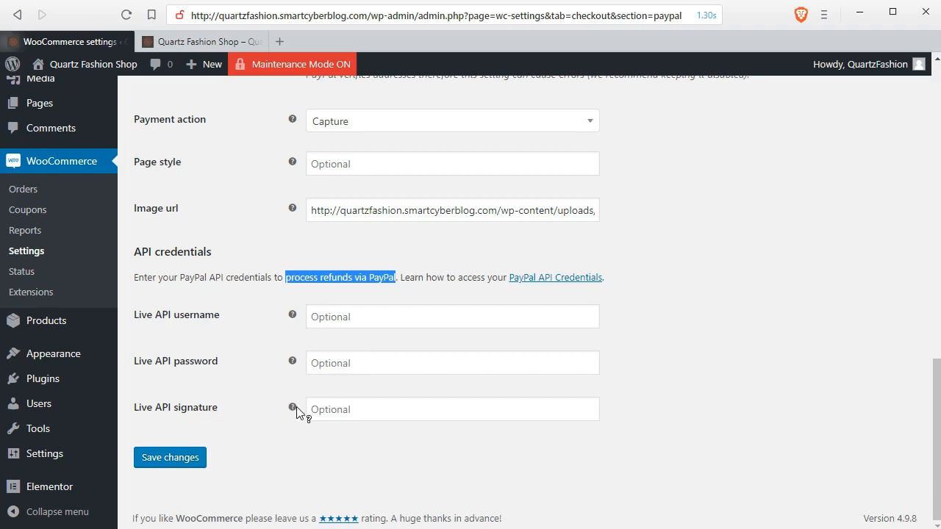
{"action": "mouse_move", "coordinate": [296, 407]}
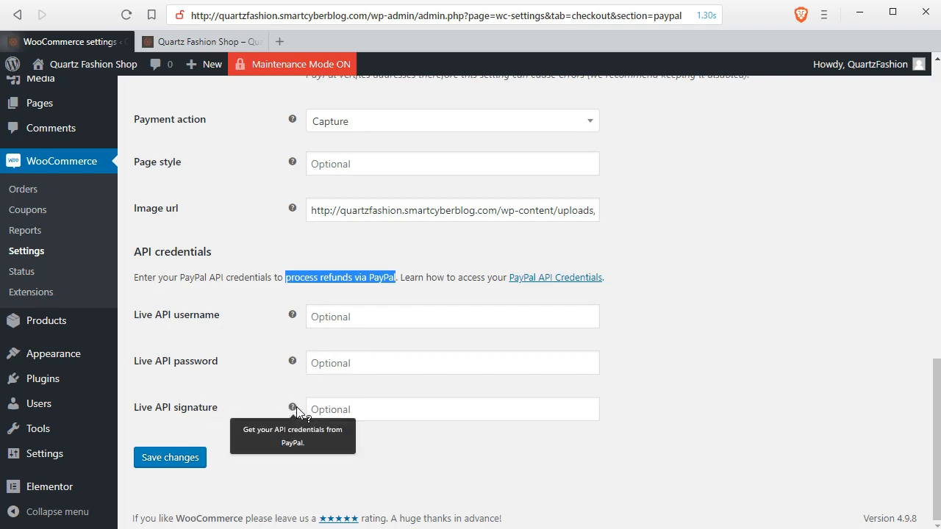
{"action": "left_click", "coordinate": [426, 294]}
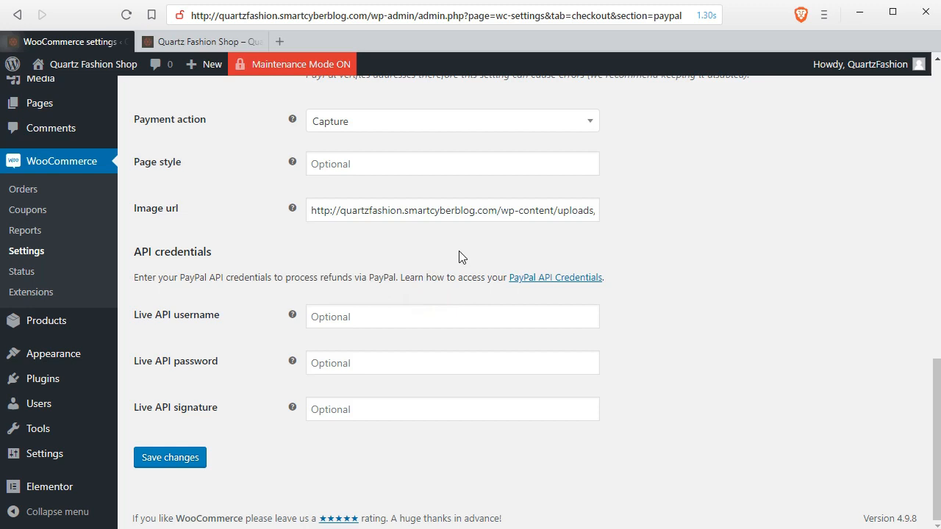
Step: Save the PayPal settings and open the Accounts & Privacy settings
{"action": "left_click", "coordinate": [196, 456]}
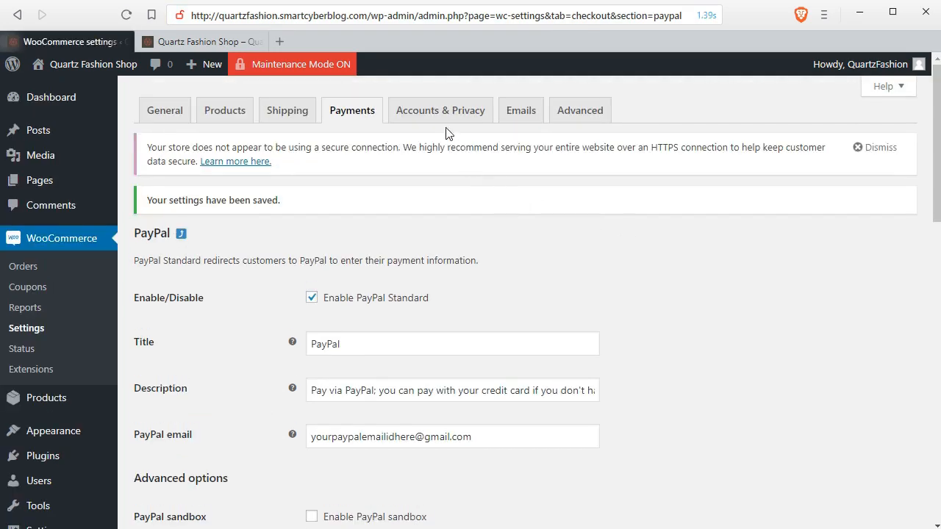
{"action": "left_click", "coordinate": [450, 116]}
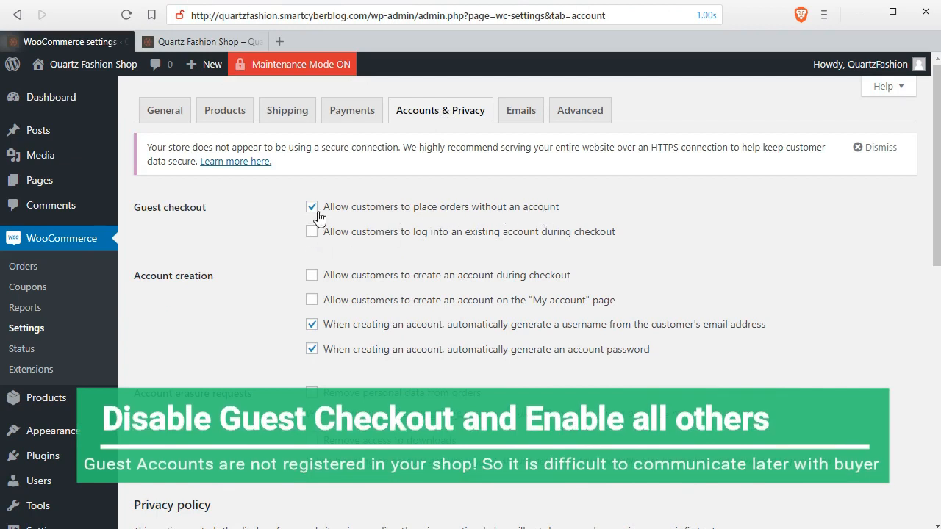
Step: Allow customers to log into an existing account during checkout, and to create accounts during checkout and on the "My account" page
{"action": "left_click", "coordinate": [312, 234]}
{"action": "left_click_drag", "start_coordinate": [499, 235], "coordinate": [622, 233]}
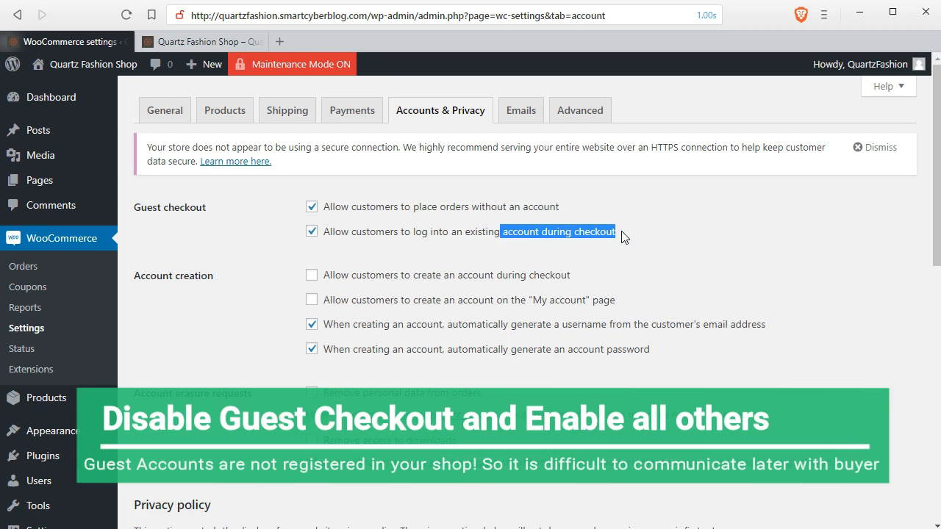
{"action": "left_click_drag", "start_coordinate": [467, 235], "coordinate": [617, 231]}
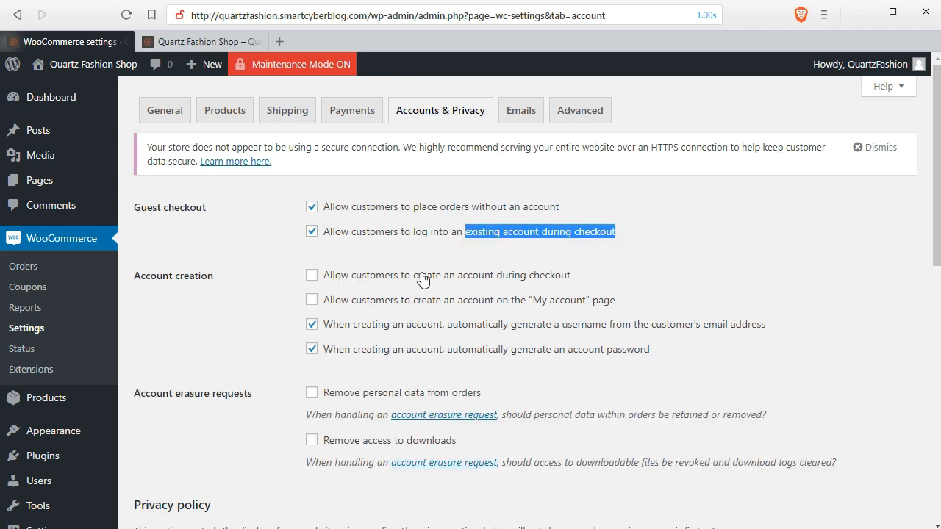
{"action": "left_click", "coordinate": [312, 277]}
{"action": "left_click_drag", "start_coordinate": [324, 282], "coordinate": [580, 283]}
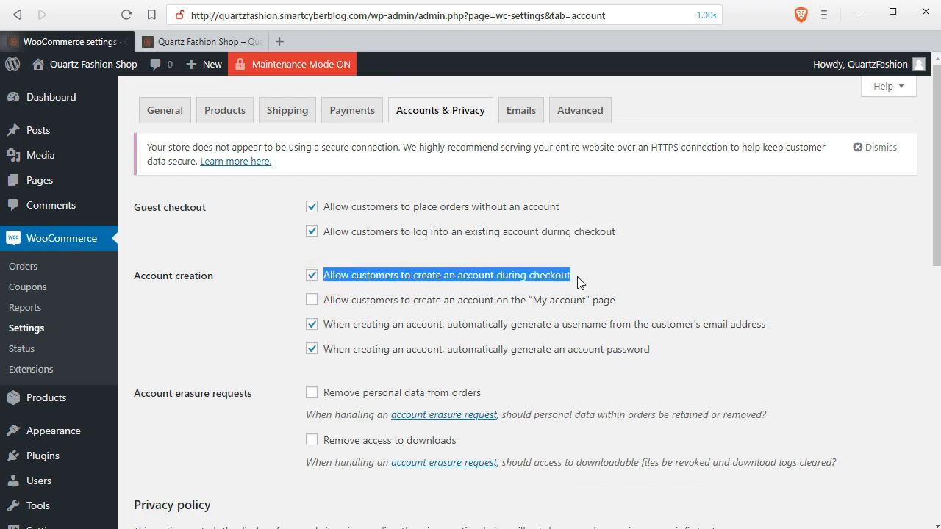
{"action": "left_click", "coordinate": [311, 302]}
{"action": "left_click_drag", "start_coordinate": [325, 303], "coordinate": [618, 306]}
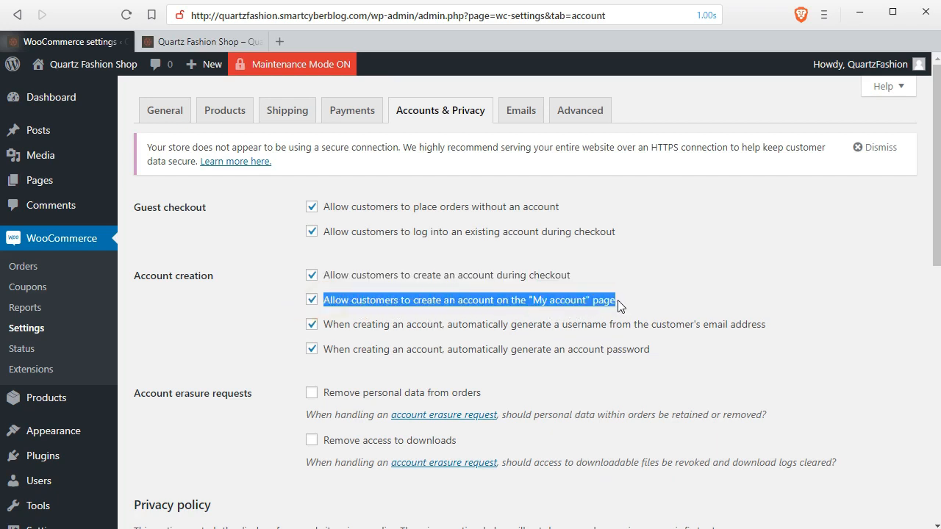
Step: Look at the shop's front page, and review the account creation options for automatically generated usernames and passwords
{"action": "left_click", "coordinate": [202, 40]}
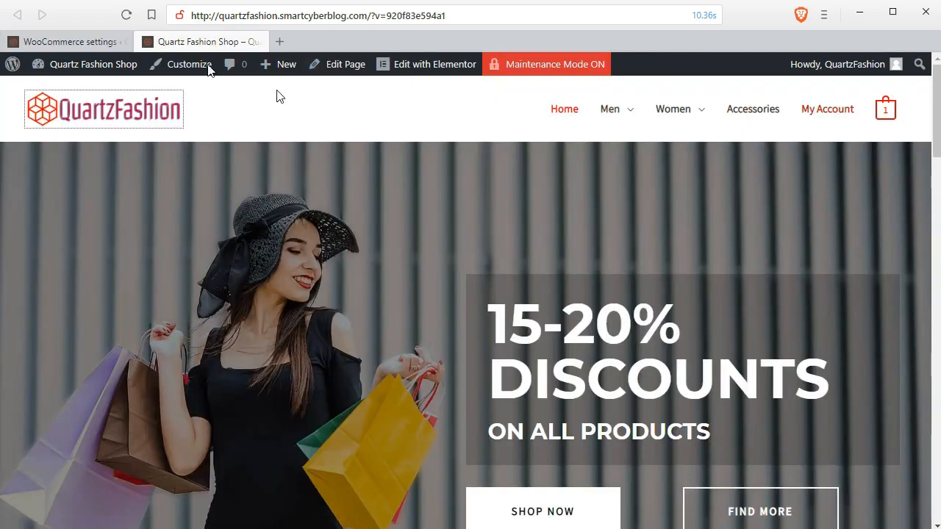
{"action": "left_click", "coordinate": [70, 41]}
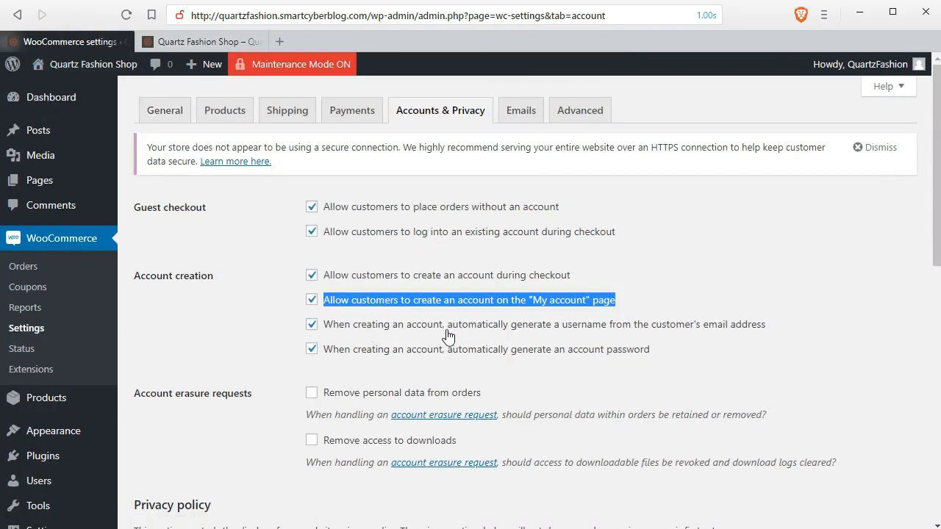
{"action": "left_click_drag", "start_coordinate": [447, 325], "coordinate": [631, 325]}
{"action": "left_click_drag", "start_coordinate": [691, 334], "coordinate": [767, 335]}
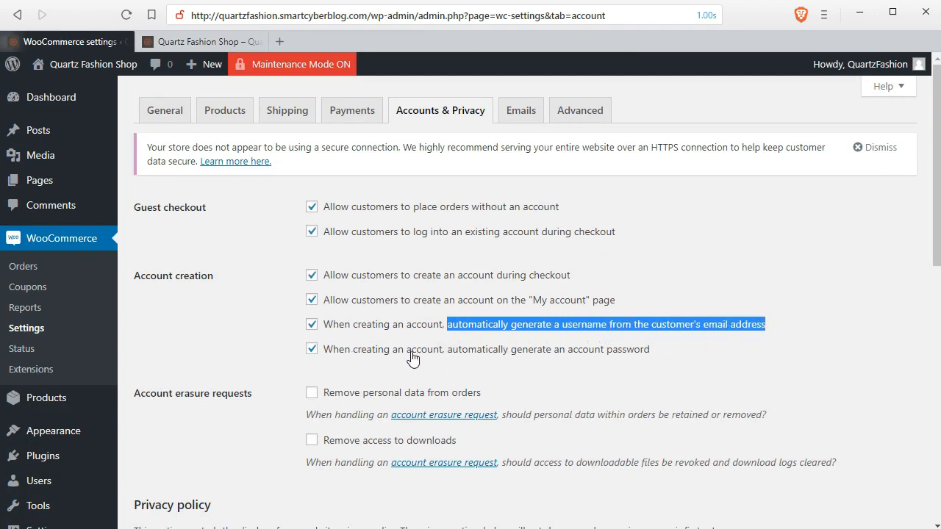
{"action": "left_click_drag", "start_coordinate": [448, 351], "coordinate": [653, 357]}
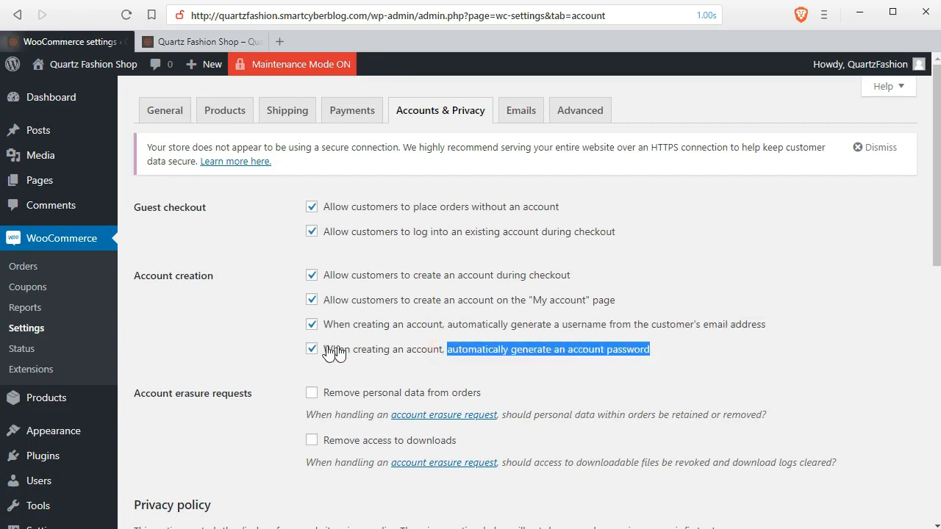
Step: Switch automatic username and account password generation off and back on
{"action": "left_click", "coordinate": [313, 325]}
{"action": "left_click", "coordinate": [314, 352]}
{"action": "left_click", "coordinate": [399, 369]}
{"action": "left_click", "coordinate": [312, 324]}
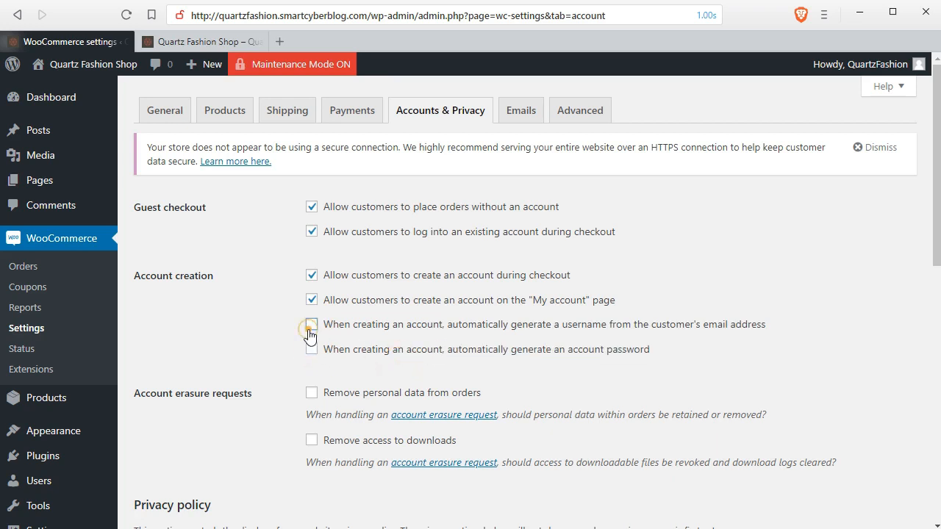
{"action": "left_click", "coordinate": [311, 351]}
Step: Review the privacy policy texts and the personal data retention options, including the help note for Retain inactive accounts
{"action": "left_click_drag", "start_coordinate": [934, 243], "coordinate": [935, 370]}
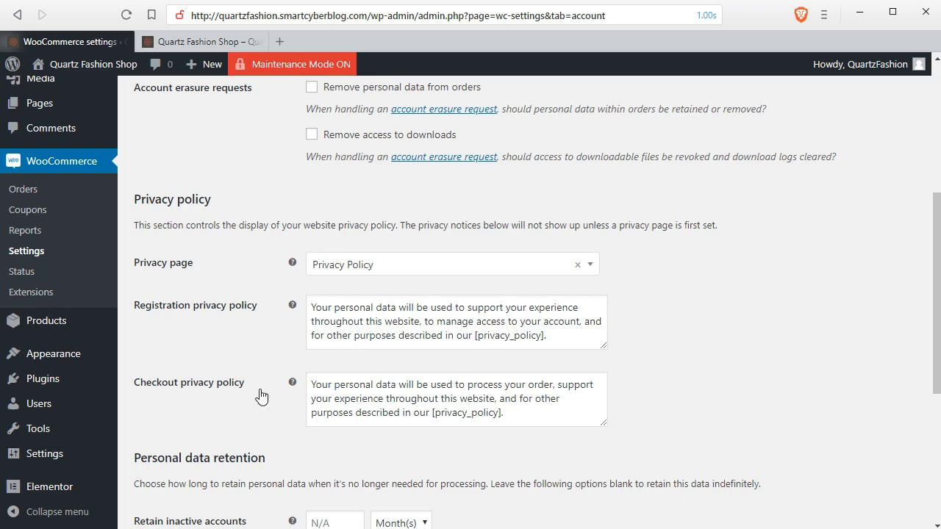
{"action": "mouse_move", "coordinate": [291, 383]}
{"action": "left_click_drag", "start_coordinate": [936, 308], "coordinate": [937, 430]}
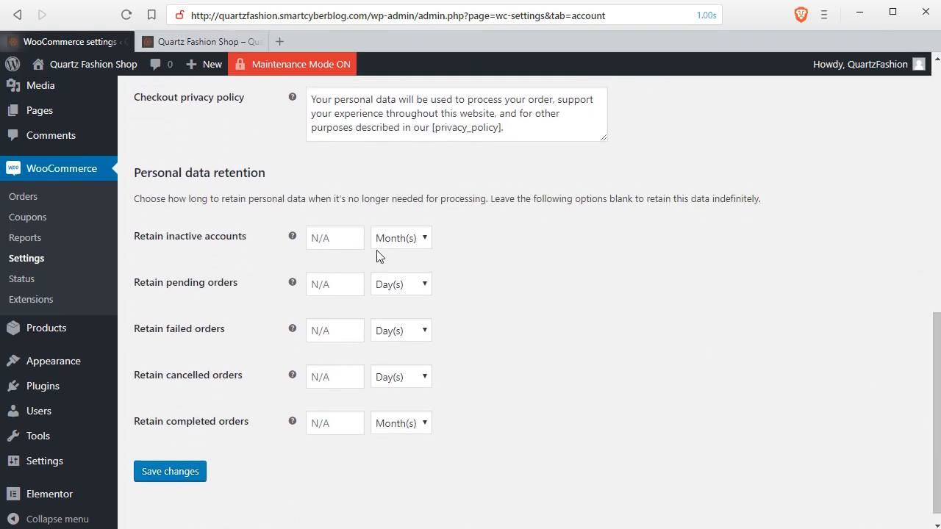
{"action": "mouse_move", "coordinate": [293, 236]}
{"action": "left_click", "coordinate": [354, 234]}
{"action": "left_click", "coordinate": [354, 235]}
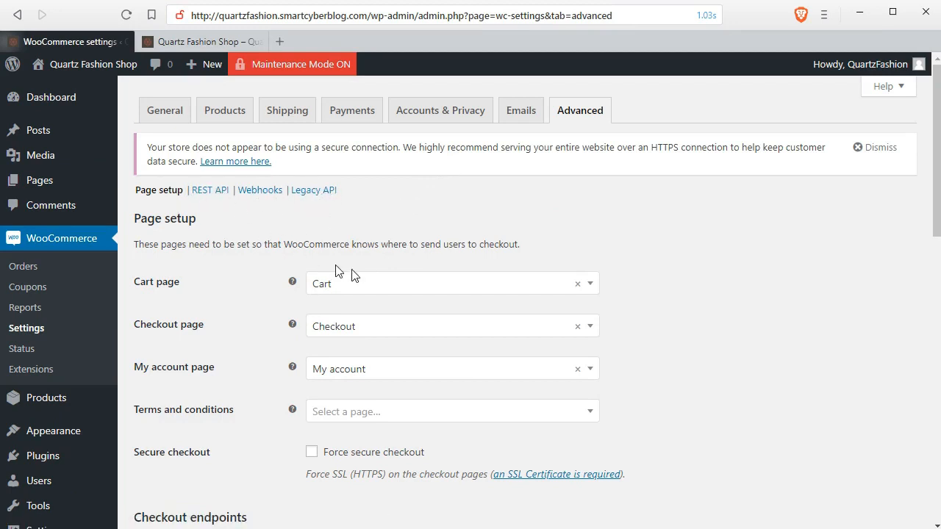
Step: Assign the Terms and Conditions page as the shop's terms page in the Advanced page setup
{"action": "left_click", "coordinate": [346, 288]}
{"action": "left_click", "coordinate": [346, 291]}
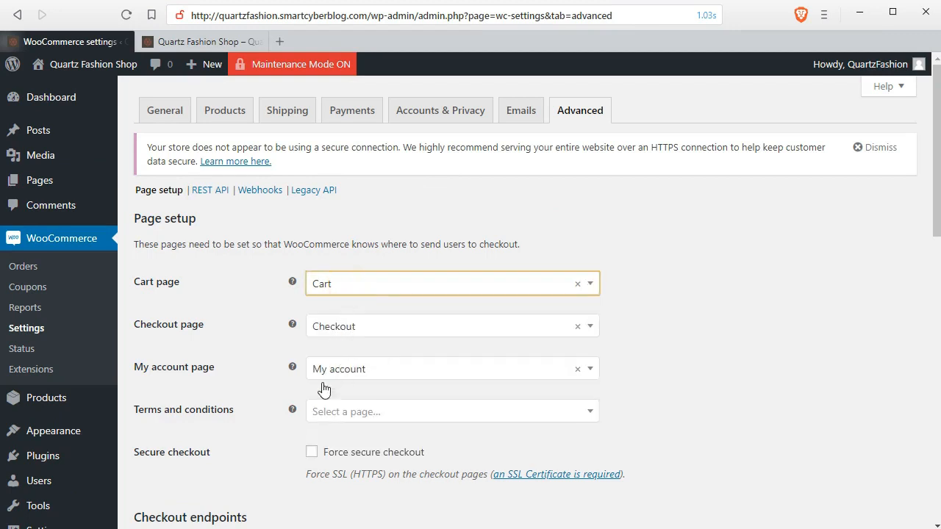
{"action": "left_click", "coordinate": [331, 412]}
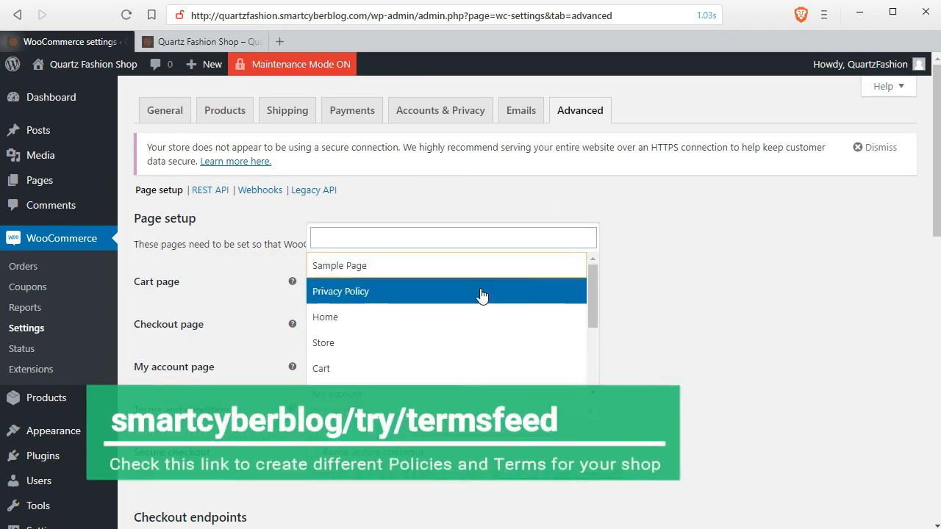
{"action": "left_click_drag", "start_coordinate": [591, 295], "coordinate": [595, 376]}
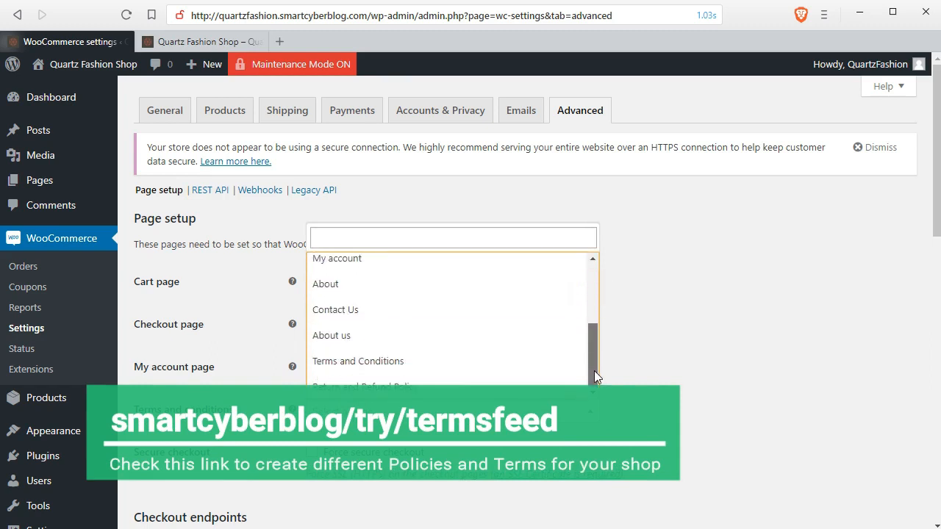
{"action": "left_click", "coordinate": [359, 362]}
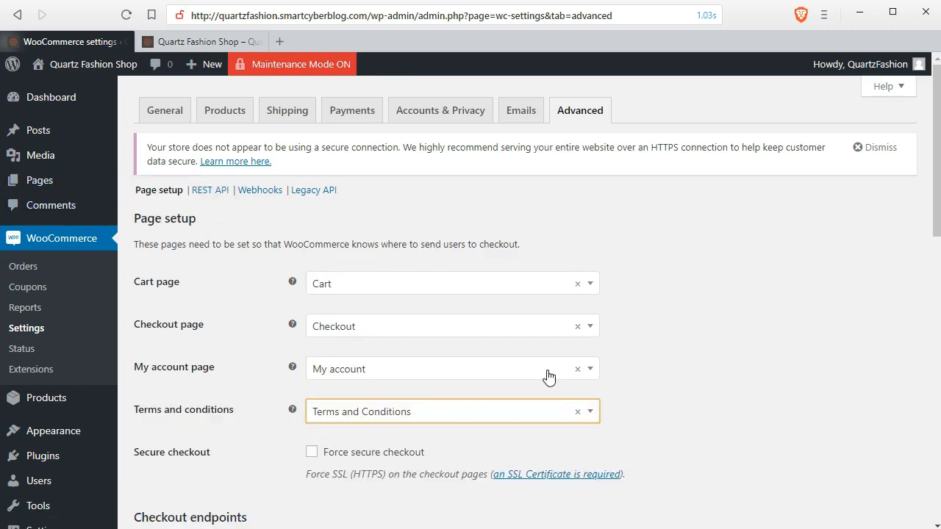
Step: Switch Force secure checkout on and back off
{"action": "left_click_drag", "start_coordinate": [936, 199], "coordinate": [932, 283]}
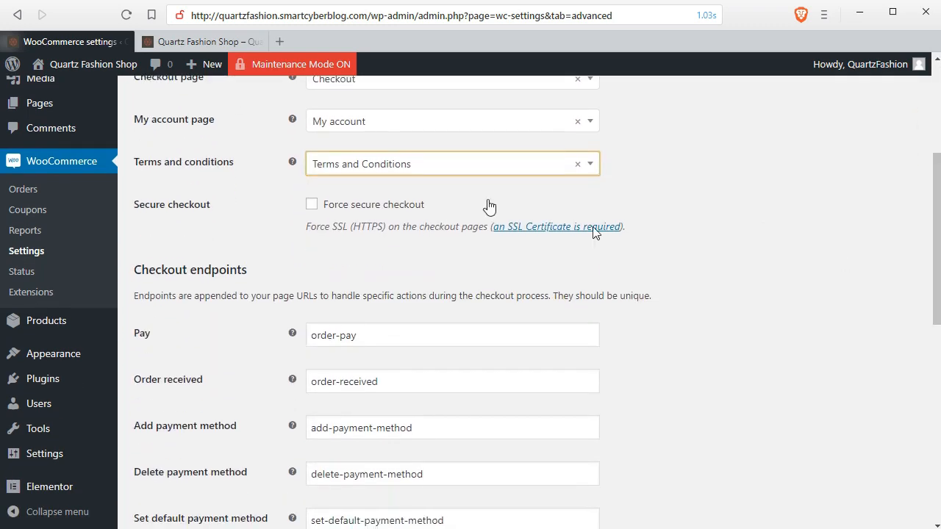
{"action": "left_click", "coordinate": [316, 209]}
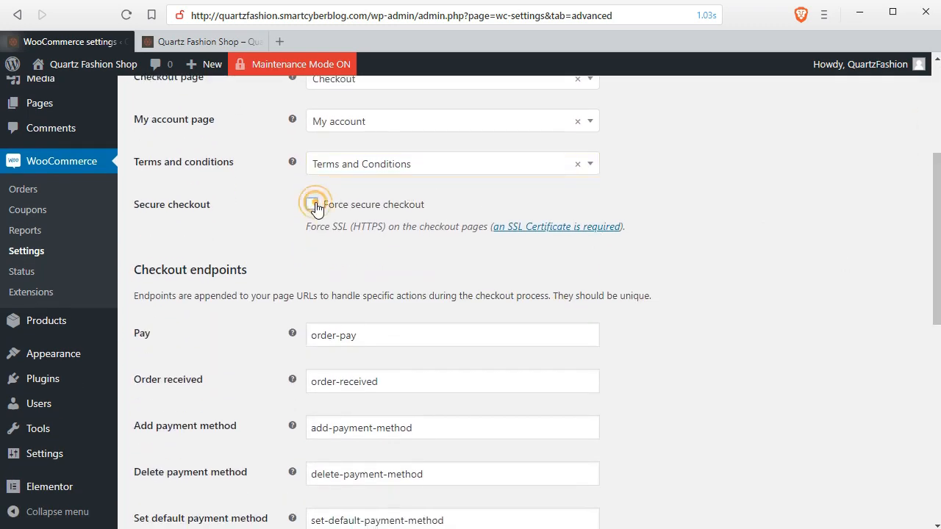
{"action": "left_click", "coordinate": [315, 209]}
Step: Clear the Downloads account endpoint and save the Advanced settings
{"action": "left_click_drag", "start_coordinate": [935, 237], "coordinate": [934, 312]}
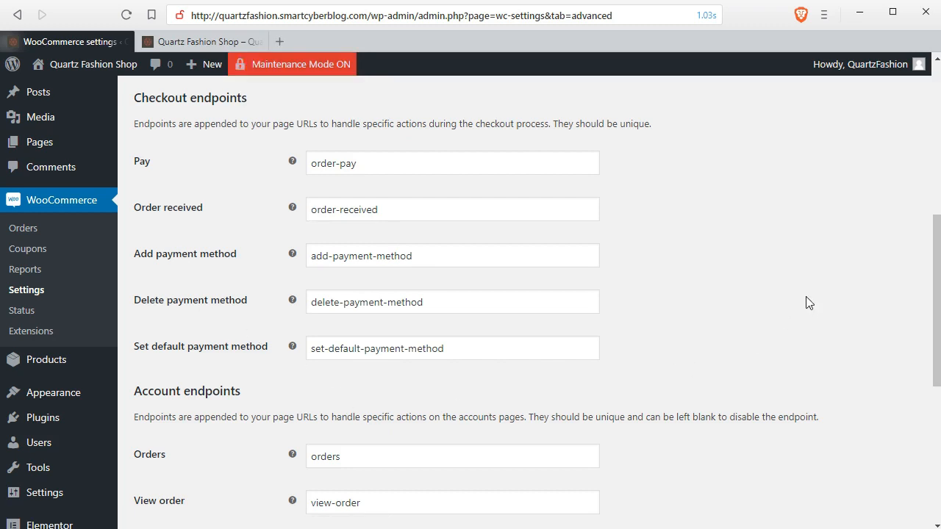
{"action": "left_click_drag", "start_coordinate": [934, 273], "coordinate": [935, 387]}
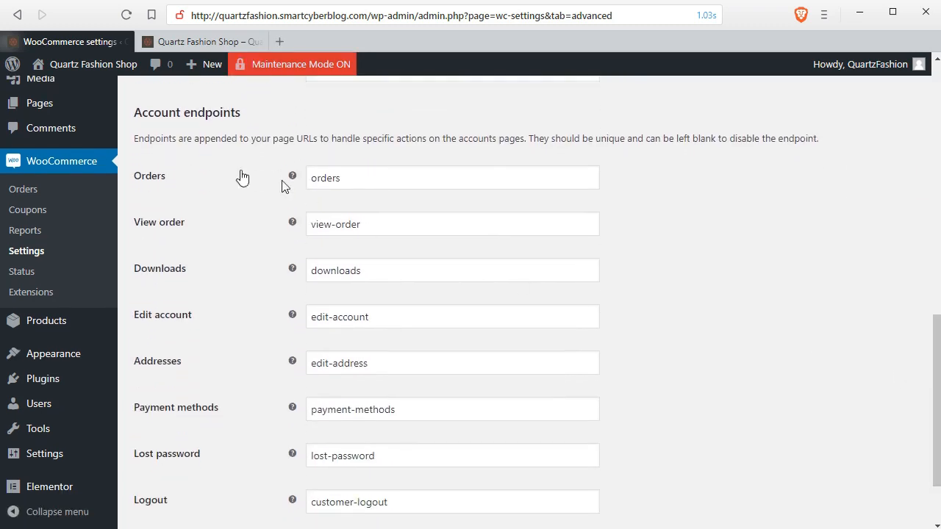
{"action": "left_click_drag", "start_coordinate": [136, 115], "coordinate": [269, 125]}
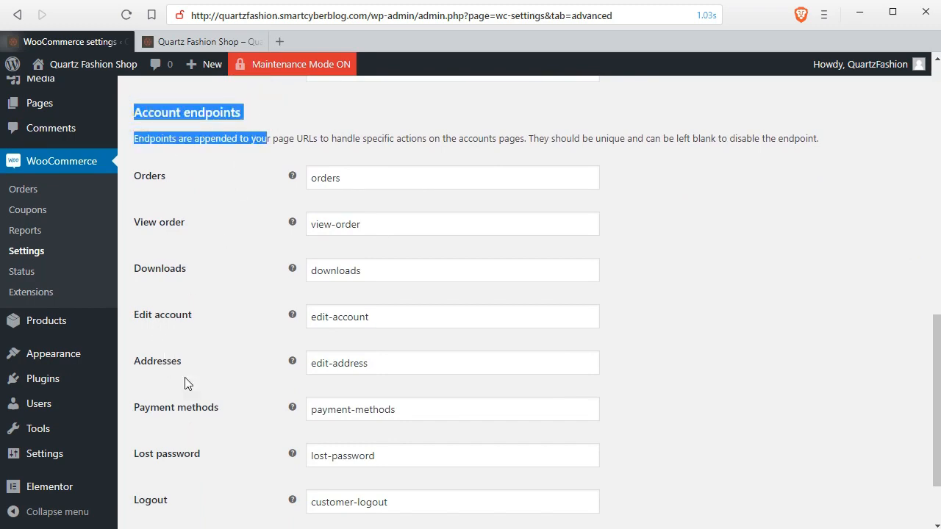
{"action": "left_click_drag", "start_coordinate": [378, 265], "coordinate": [270, 272]}
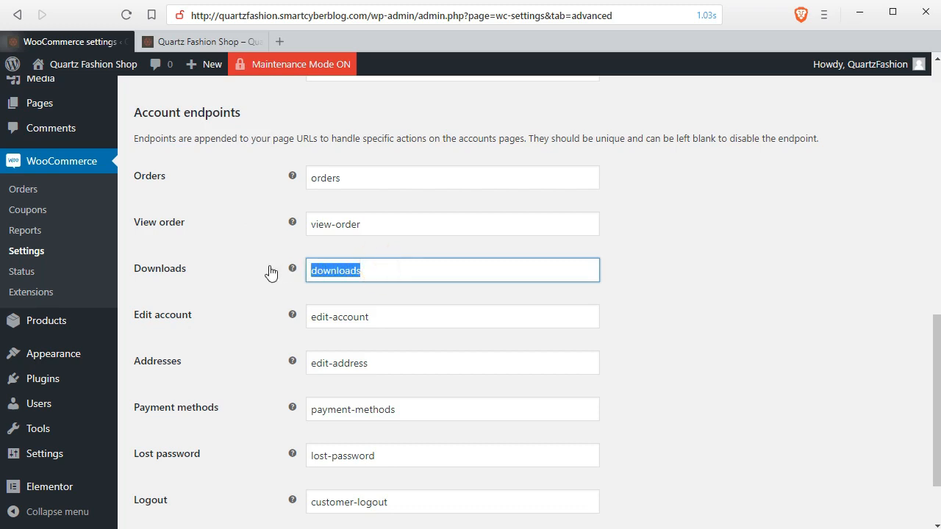
{"action": "key", "text": "BackSpace"}
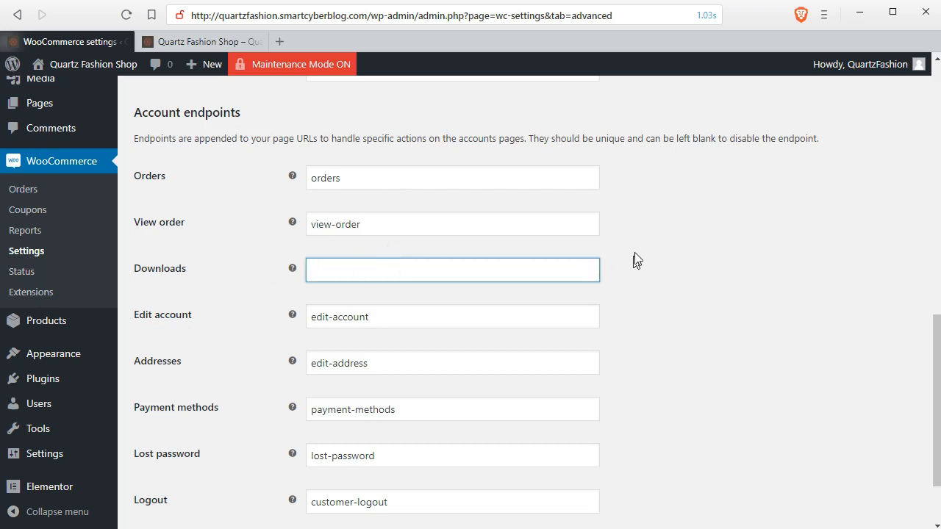
{"action": "left_click", "coordinate": [695, 241]}
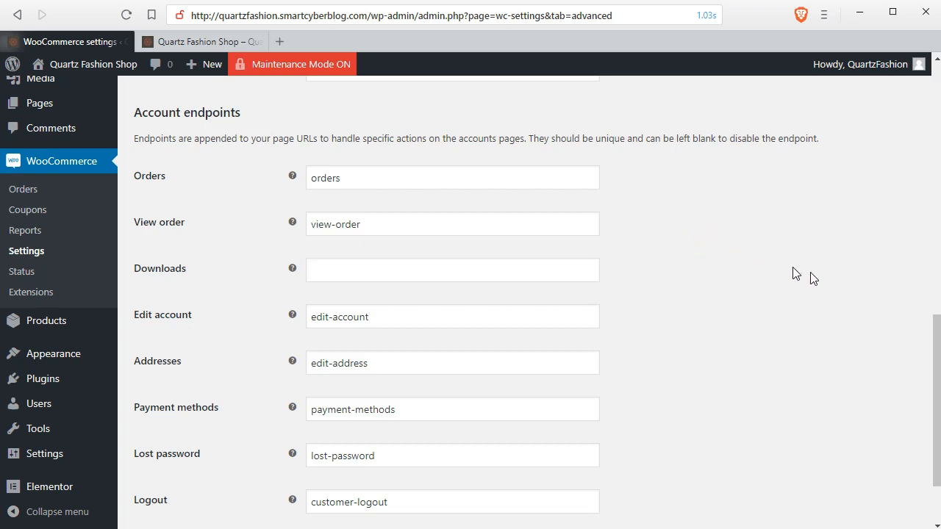
{"action": "left_click_drag", "start_coordinate": [935, 346], "coordinate": [934, 383]}
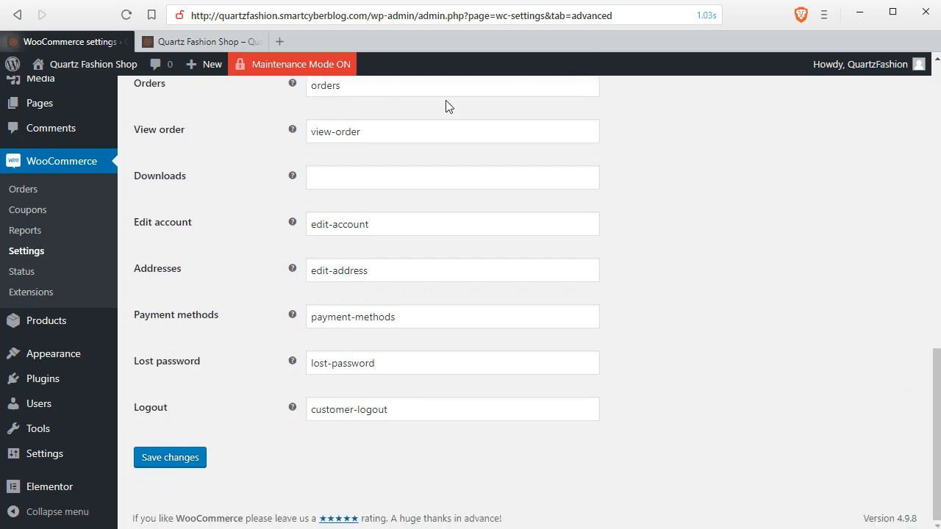
{"action": "left_click", "coordinate": [185, 459]}
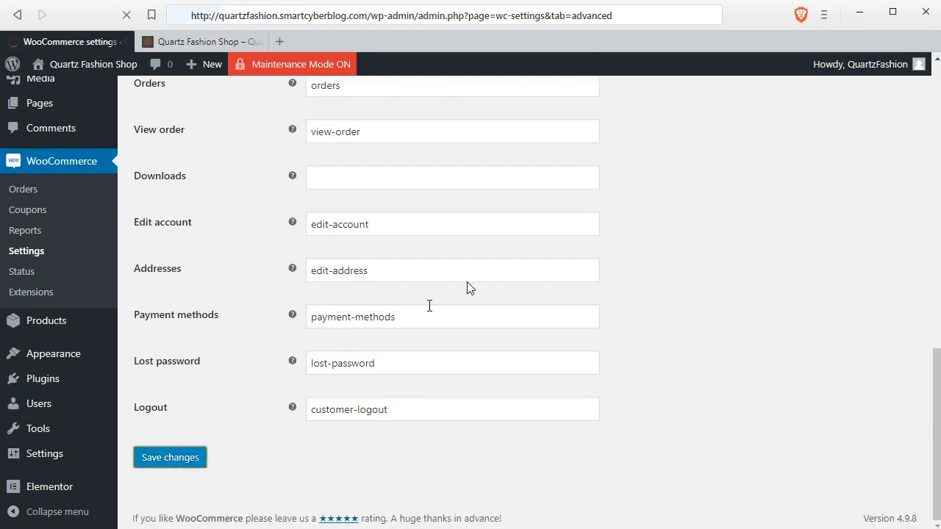